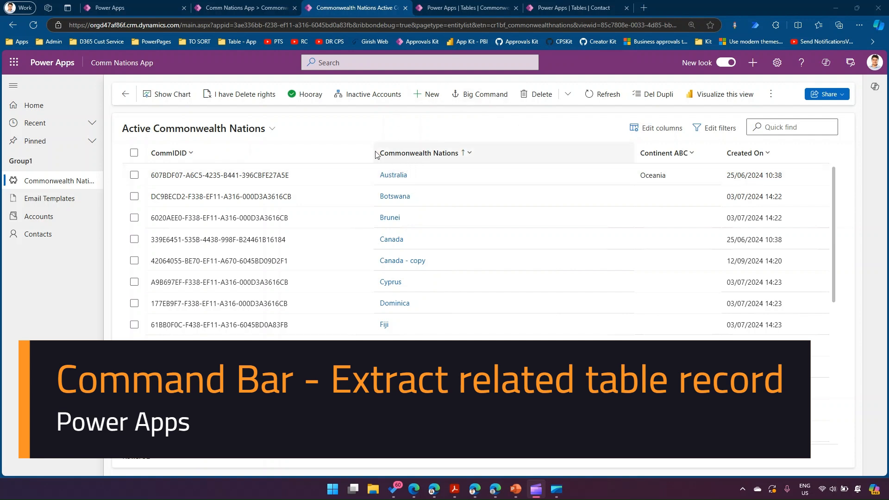
Step: Narrow the CommIDID column in the Active Commonwealth Nations view and open the Australia record
{"action": "left_click_drag", "start_coordinate": [374, 153], "coordinate": [321, 152]}
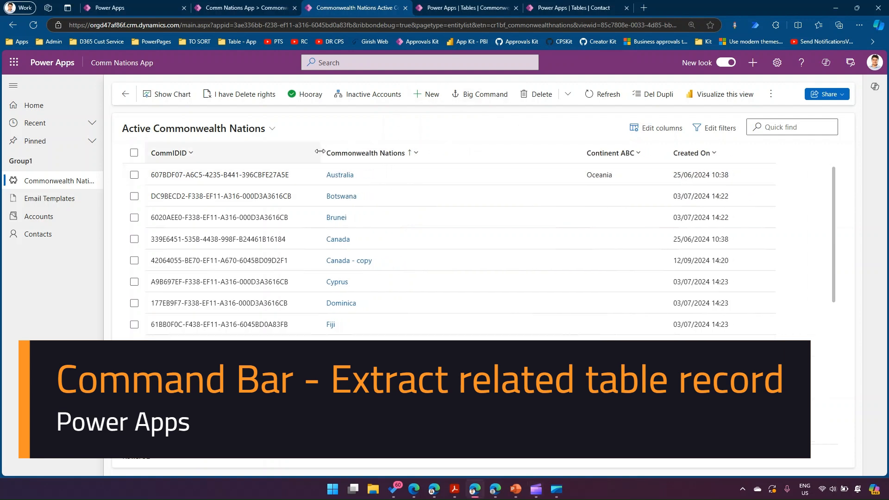
{"action": "left_click", "coordinate": [341, 175]}
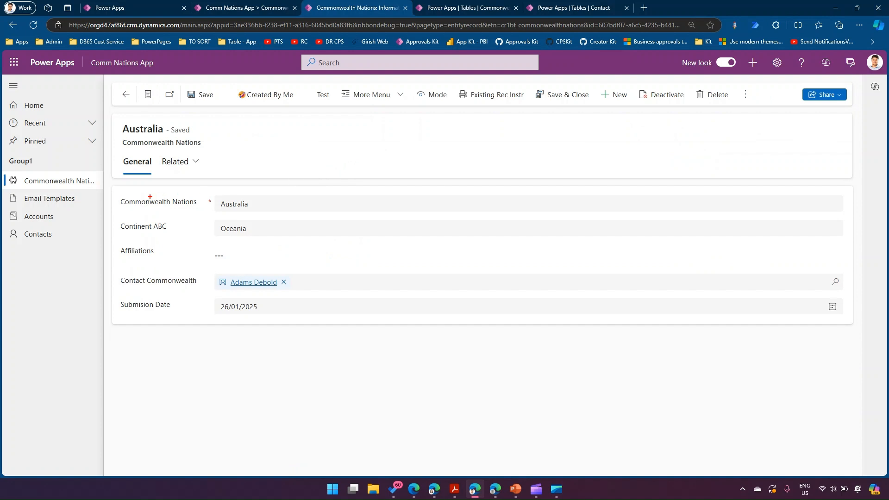
{"action": "mouse_move", "coordinate": [120, 194]}
{"action": "left_mouse_down"}
{"action": "mouse_move", "coordinate": [200, 213]}
{"action": "mouse_move", "coordinate": [198, 258]}
{"action": "left_mouse_up"}
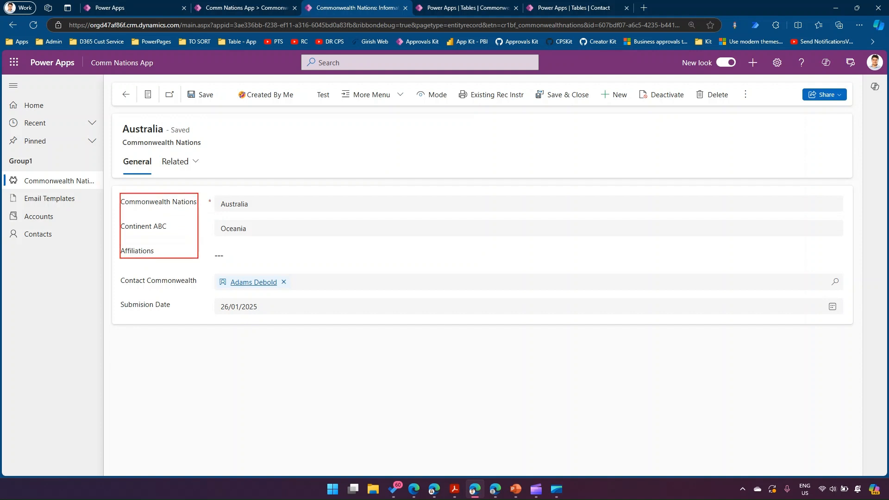
{"action": "mouse_move", "coordinate": [210, 180]}
{"action": "left_mouse_down"}
{"action": "mouse_move", "coordinate": [202, 149]}
{"action": "mouse_move", "coordinate": [217, 149]}
{"action": "left_mouse_up"}
{"action": "mouse_move", "coordinate": [119, 273]}
{"action": "left_mouse_down"}
{"action": "mouse_move", "coordinate": [141, 291]}
{"action": "mouse_move", "coordinate": [202, 290]}
{"action": "left_mouse_up"}
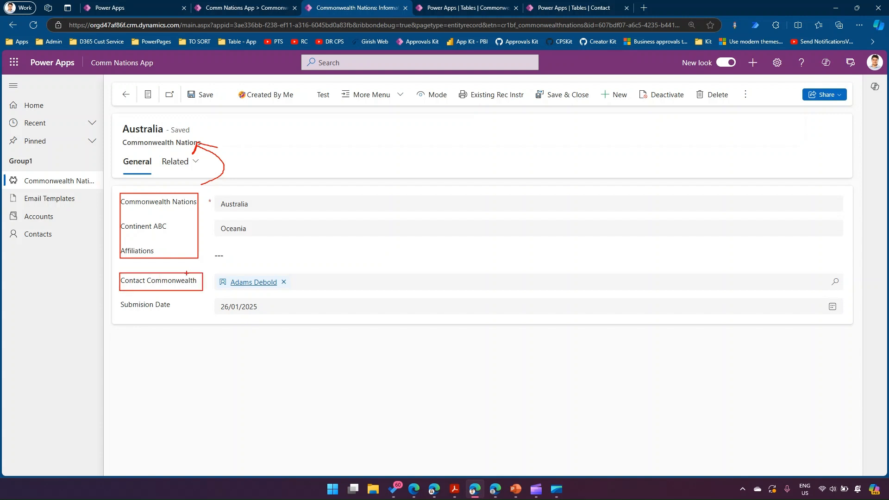
{"action": "mouse_move", "coordinate": [139, 269]}
{"action": "left_mouse_down"}
{"action": "mouse_move", "coordinate": [112, 193]}
{"action": "mouse_move", "coordinate": [135, 149]}
{"action": "left_mouse_up"}
{"action": "left_click_drag", "start_coordinate": [205, 272], "coordinate": [260, 276]}
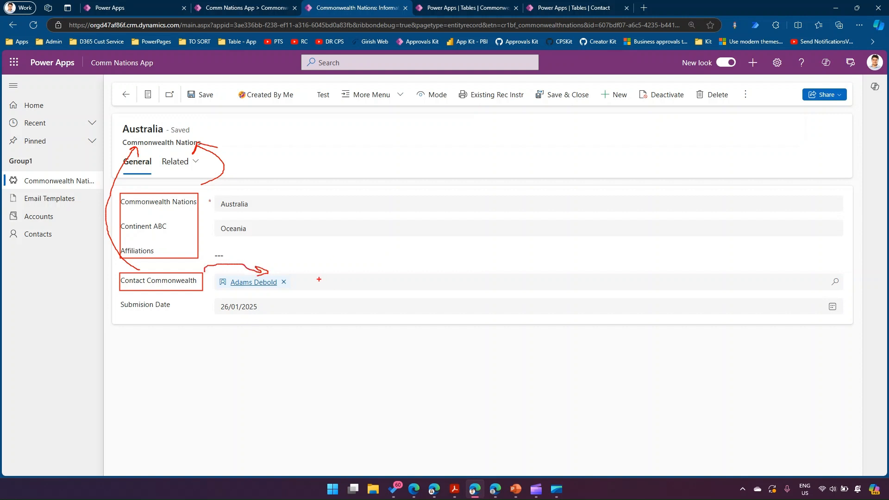
{"action": "key", "text": "Escape"}
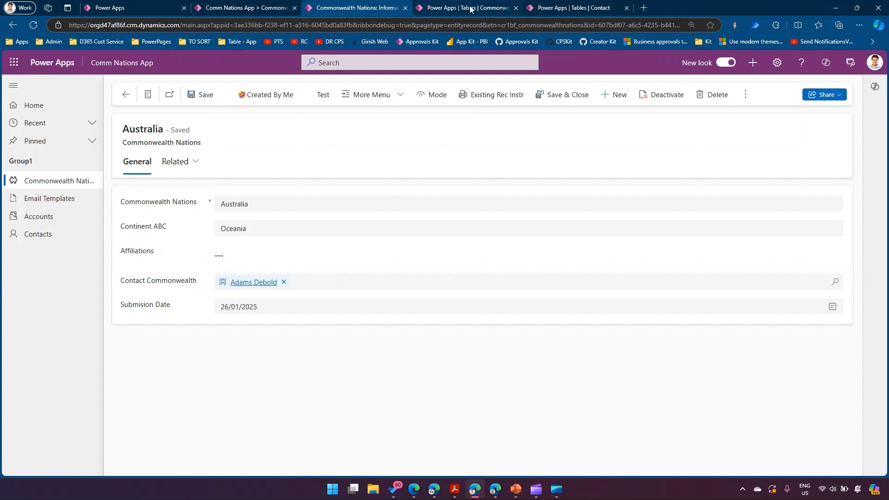
Step: Search the Commonwealth Nations table's existing columns for "co" and examine the Contact Commonwealth lookup column without adding it to the displayed columns
{"action": "left_click", "coordinate": [468, 8]}
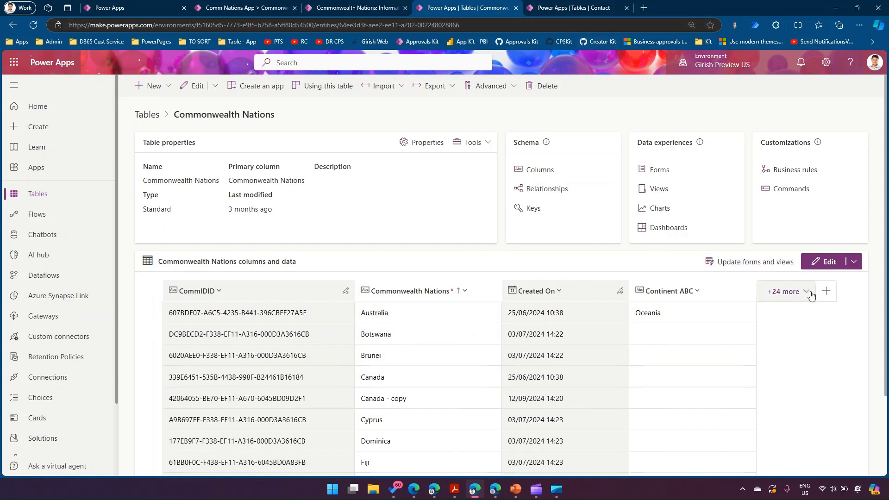
{"action": "left_click", "coordinate": [791, 291]}
{"action": "type", "text": "co"}
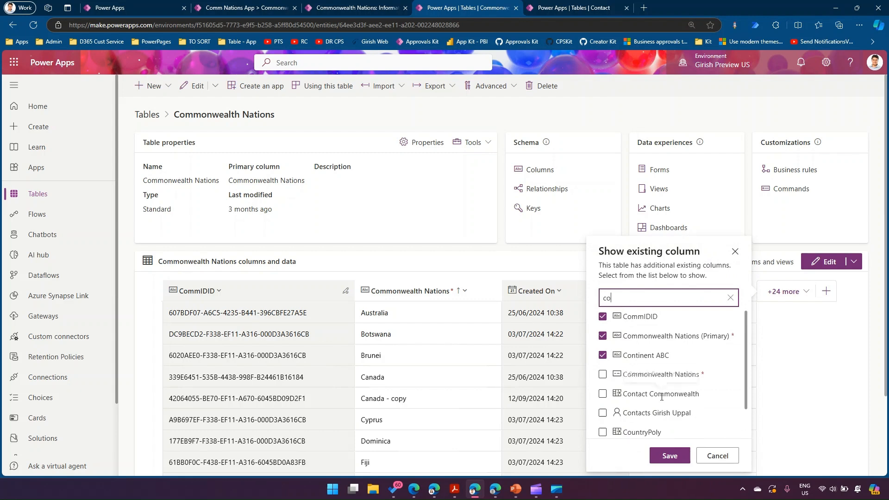
{"action": "left_click", "coordinate": [363, 8]}
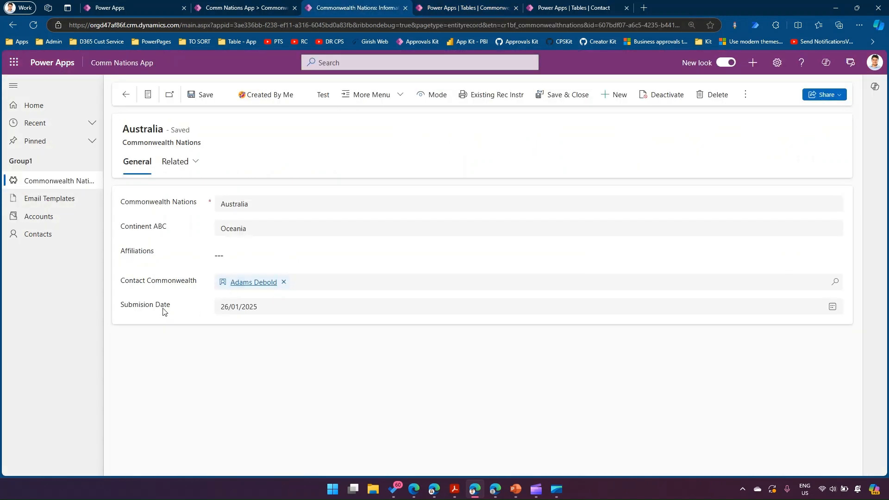
{"action": "left_click", "coordinate": [429, 9]}
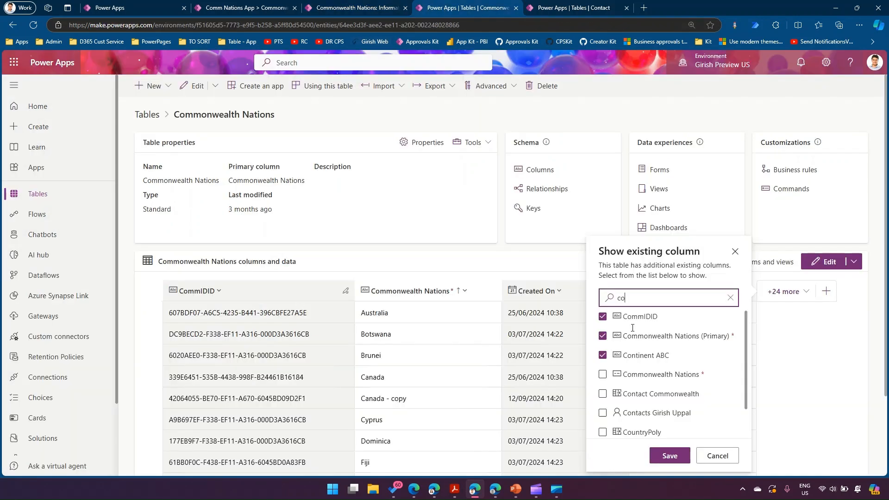
{"action": "left_click", "coordinate": [603, 395]}
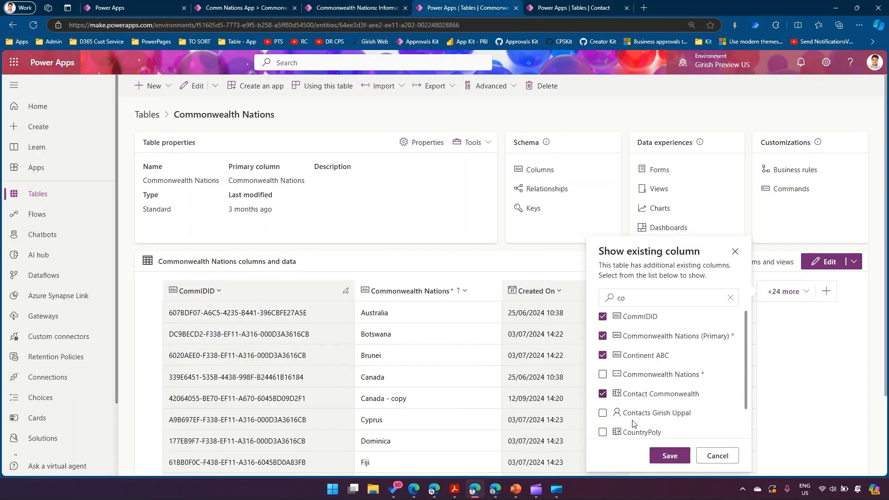
{"action": "left_click", "coordinate": [715, 456]}
Step: Compare the Contact and Commonwealth Nations tables with the Contact Commonwealth lookup on the Australia record
{"action": "left_click", "coordinate": [574, 8]}
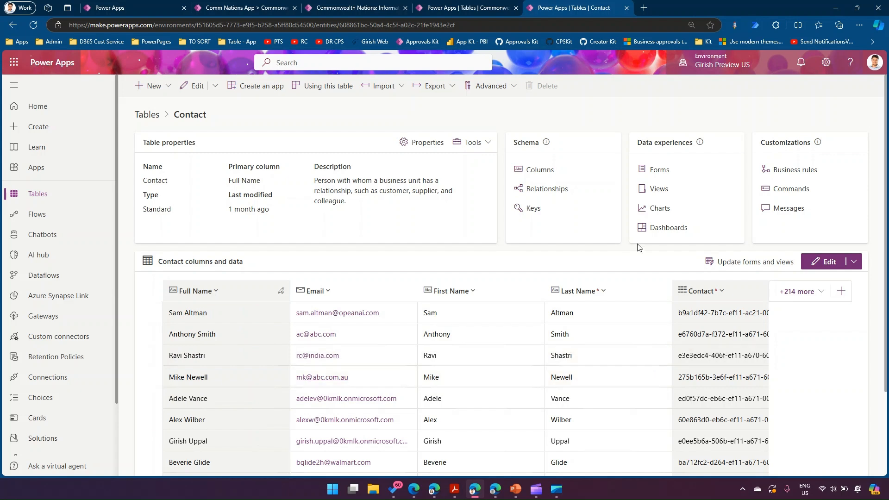
{"action": "left_click", "coordinate": [472, 6]}
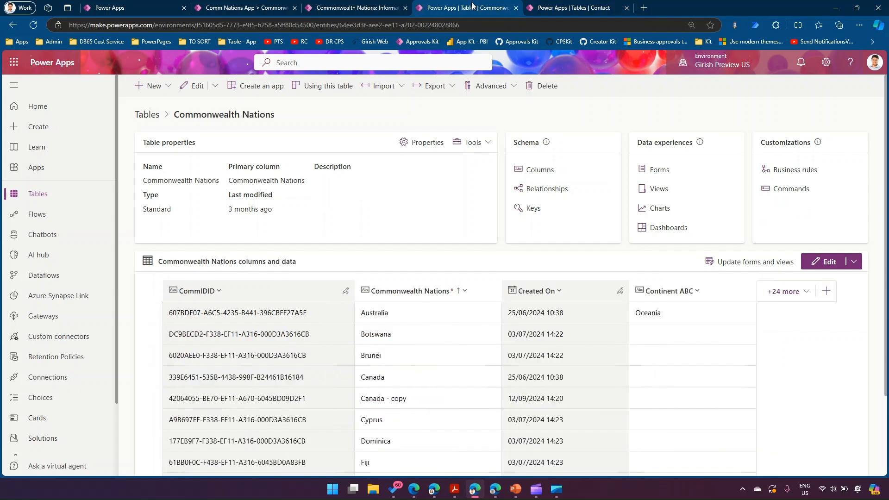
{"action": "left_click", "coordinate": [370, 7]}
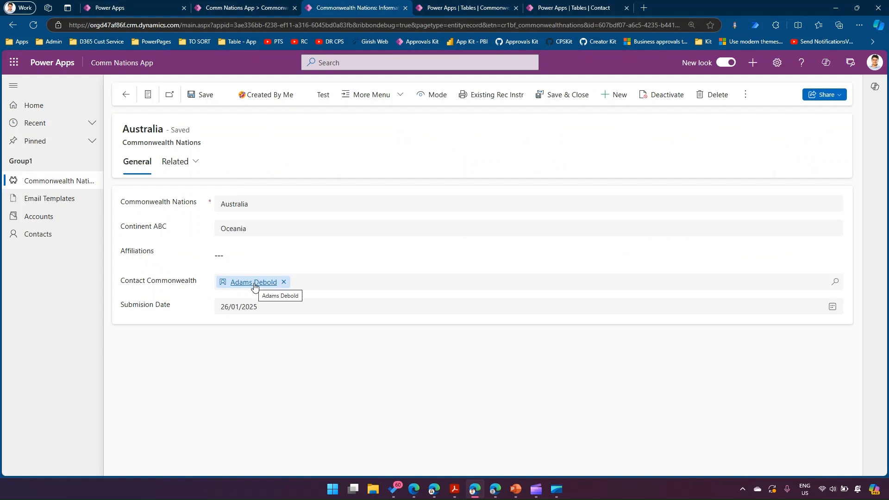
{"action": "mouse_move", "coordinate": [263, 286]}
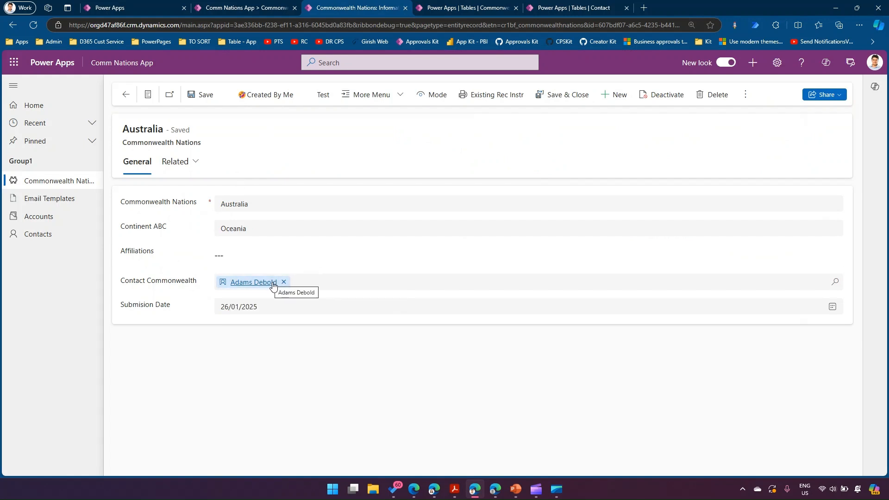
{"action": "left_click", "coordinate": [605, 4]}
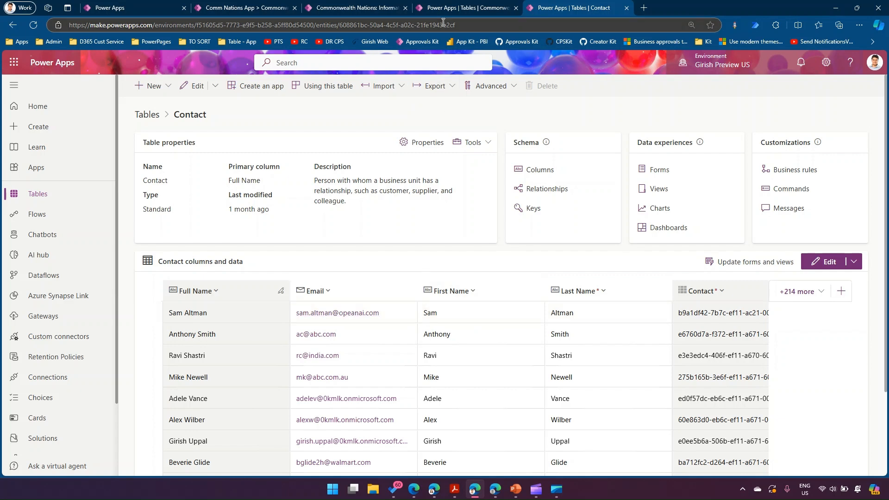
{"action": "left_click", "coordinate": [452, 11]}
Step: Replace the contact in the Australia record's Contact Commonwealth lookup with a different one from the contact list
{"action": "left_click", "coordinate": [366, 8]}
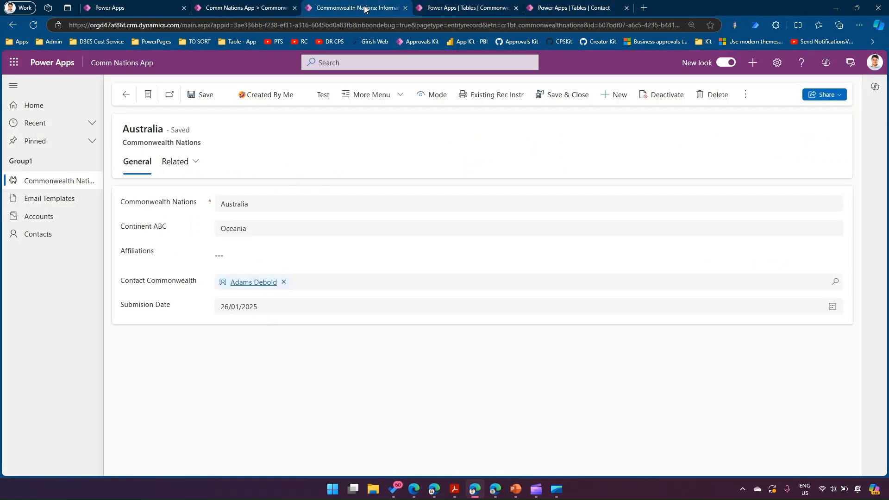
{"action": "left_click", "coordinate": [284, 282]}
{"action": "type", "text": "alex"}
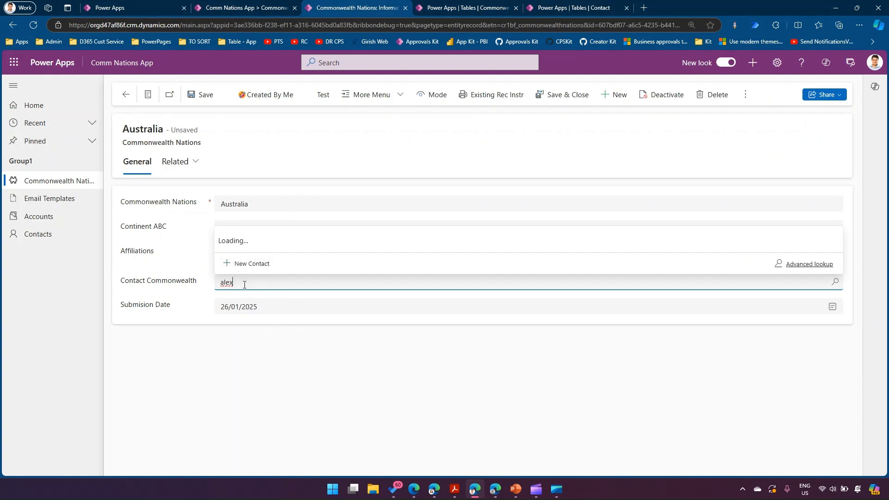
{"action": "left_click_drag", "start_coordinate": [241, 286], "coordinate": [215, 280]}
{"action": "key", "text": "BackSpace"}
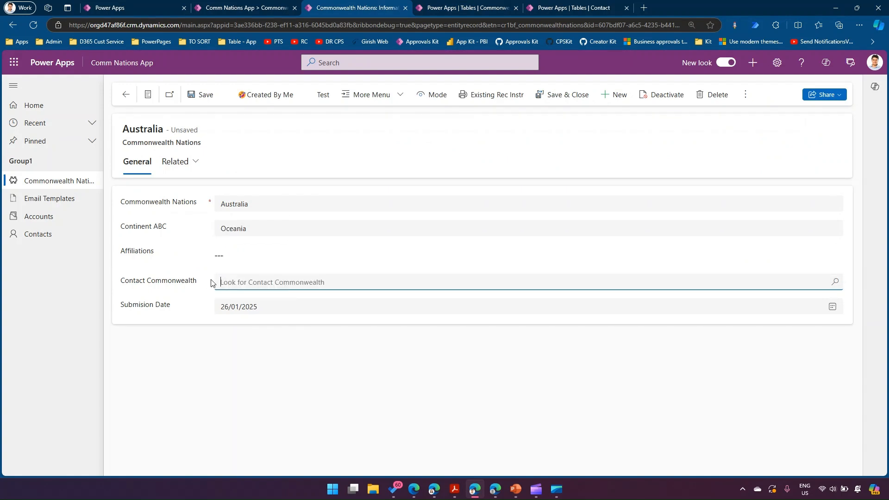
{"action": "scroll", "coordinate": [312, 209], "scroll_direction": "down", "scroll_amount": 3}
{"action": "scroll", "coordinate": [313, 209], "scroll_direction": "down", "scroll_amount": 6}
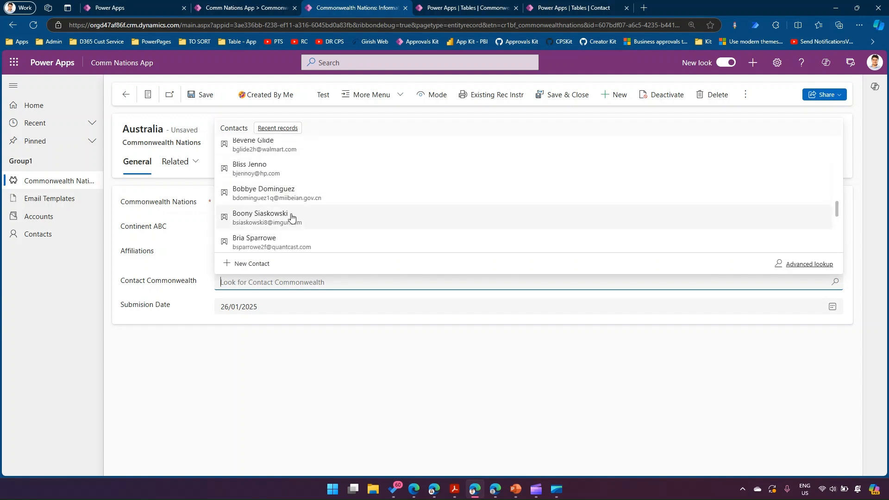
{"action": "scroll", "coordinate": [324, 208], "scroll_direction": "down", "scroll_amount": 4}
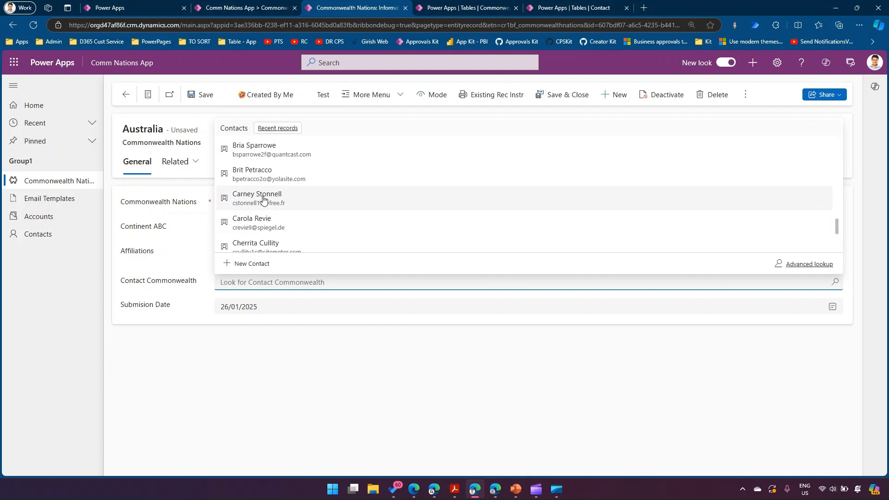
{"action": "left_click", "coordinate": [264, 198]}
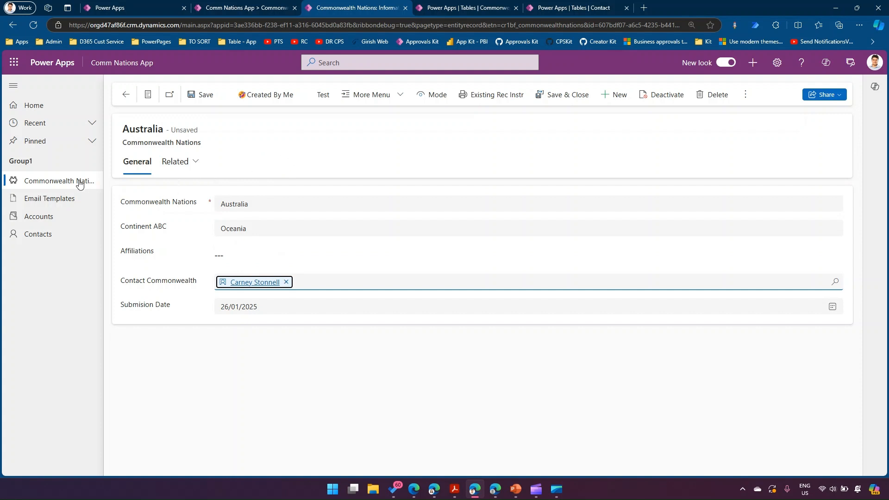
Step: Choose the main form command bar of Commonwealth Nations in the Comm Nations App and go to its command designer
{"action": "left_click", "coordinate": [119, 9]}
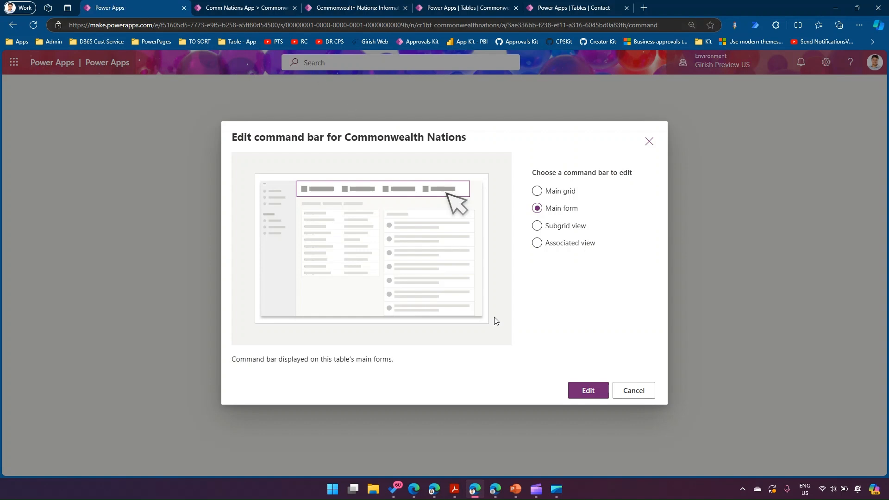
{"action": "left_click", "coordinate": [641, 390]}
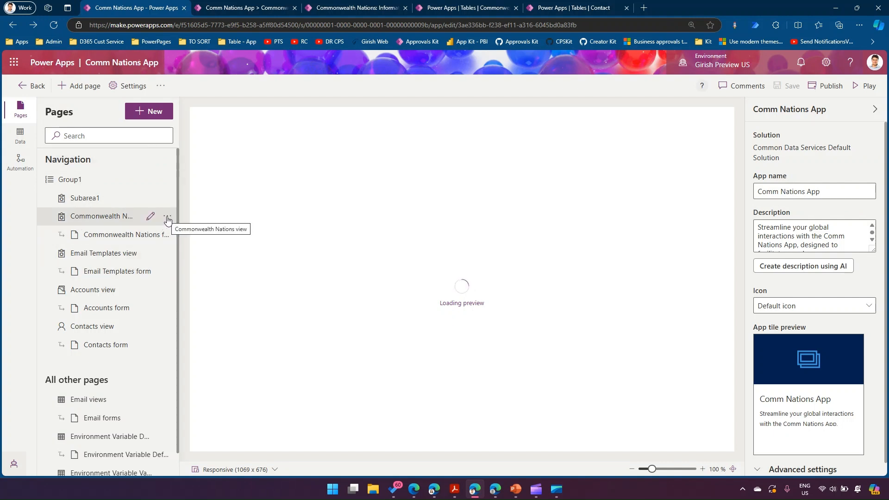
{"action": "left_click", "coordinate": [166, 217]}
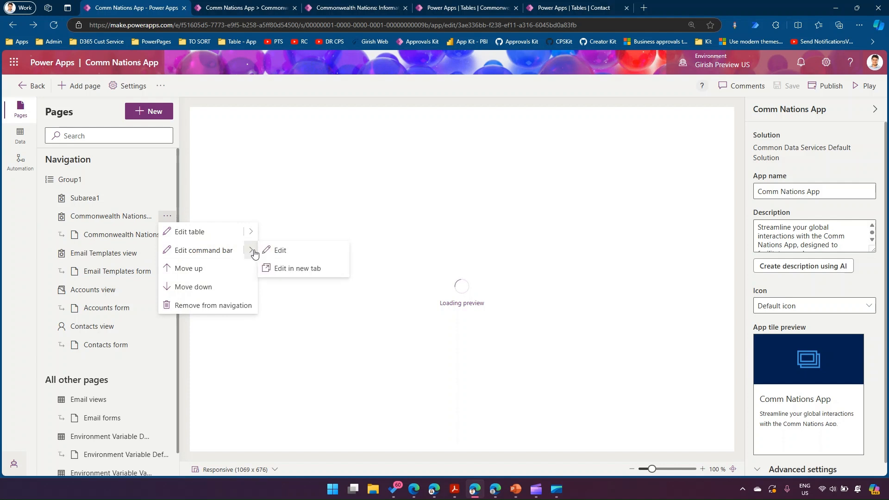
{"action": "left_click", "coordinate": [274, 250]}
{"action": "left_click", "coordinate": [552, 210]}
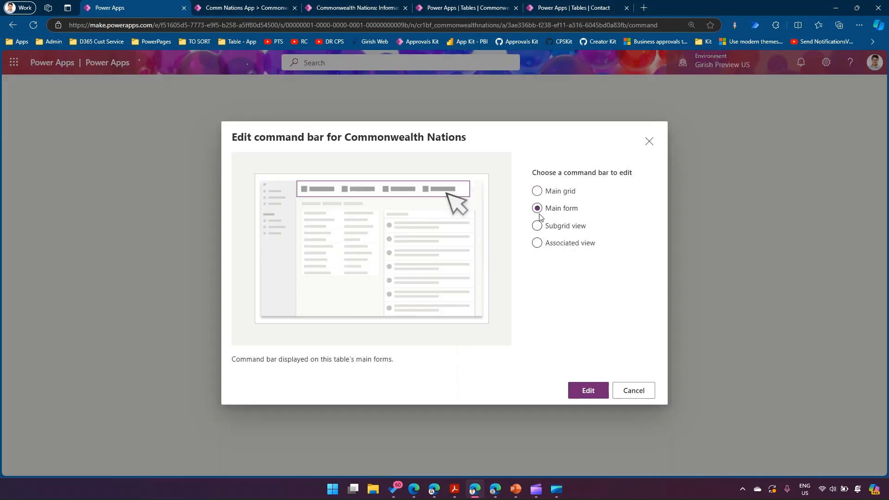
{"action": "left_click", "coordinate": [251, 9]}
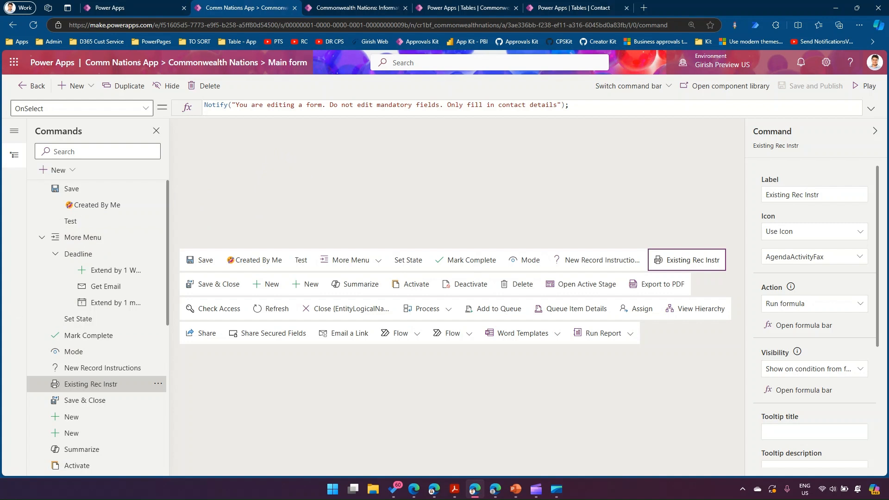
Step: Add a new command after Created By Me on the main form command bar and label it Extract Email
{"action": "key", "text": "alt+Tab"}
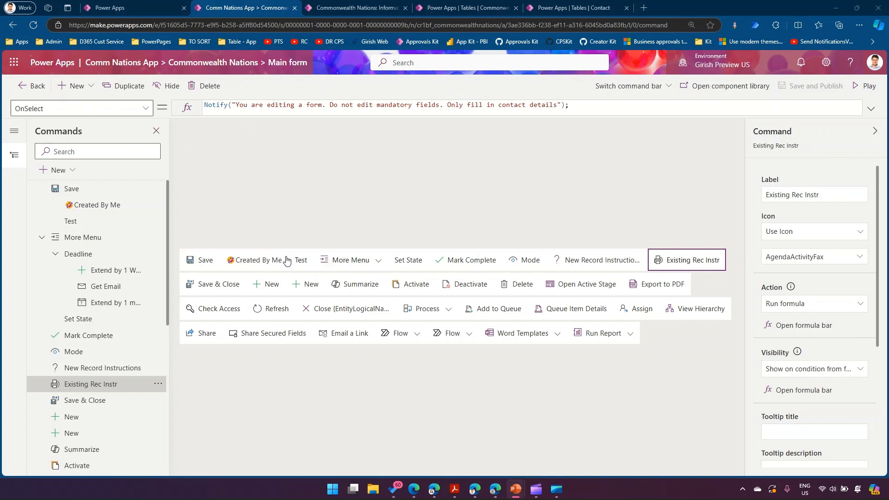
{"action": "left_click", "coordinate": [271, 268]}
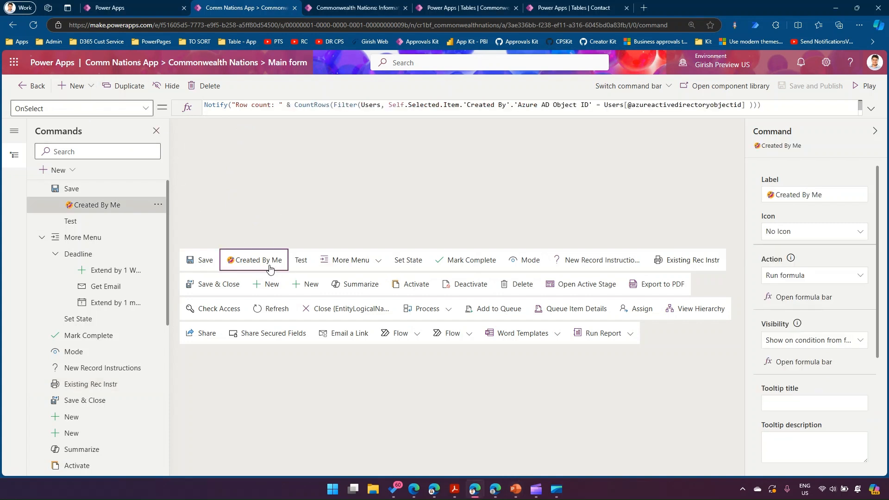
{"action": "left_click", "coordinate": [92, 90]}
{"action": "left_click", "coordinate": [91, 111]}
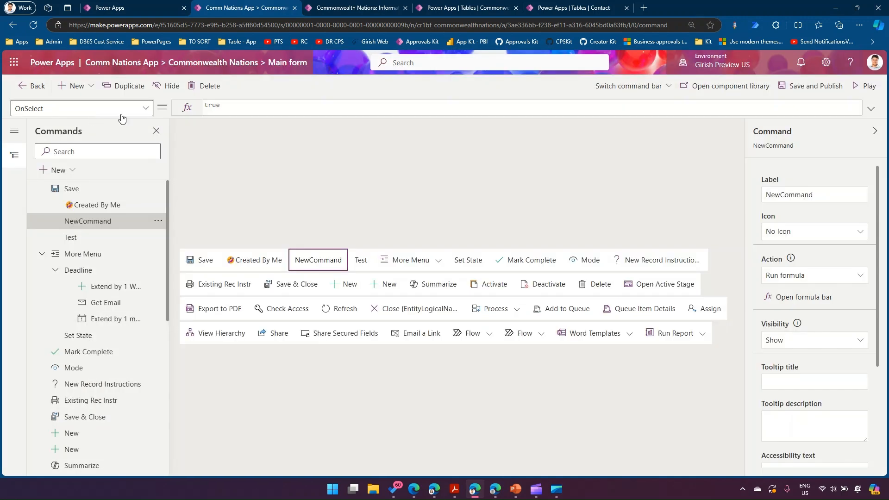
{"action": "left_click", "coordinate": [822, 194]}
{"action": "left_click_drag", "start_coordinate": [823, 195], "coordinate": [741, 191]}
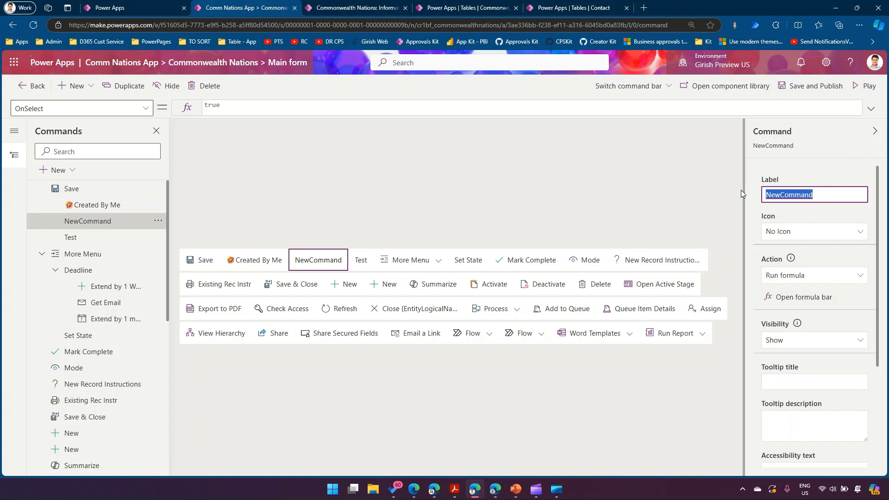
{"action": "type", "text": "Extrac"}
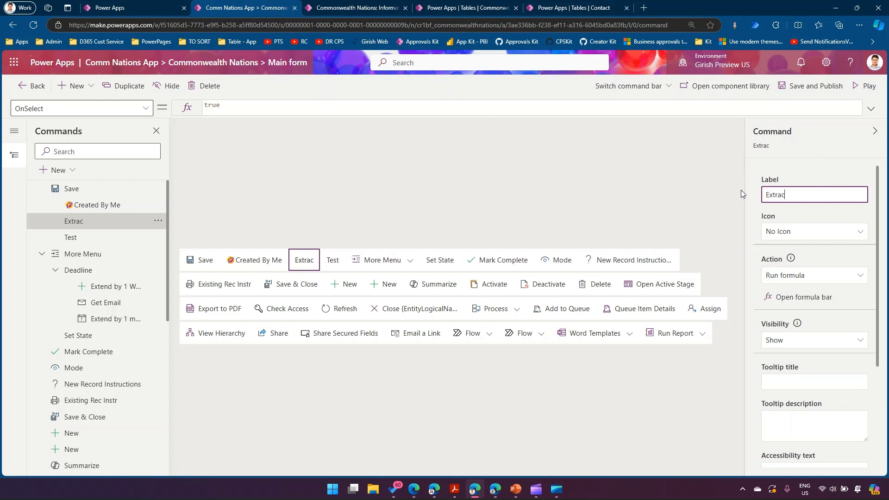
{"action": "type", "text": "t Email"}
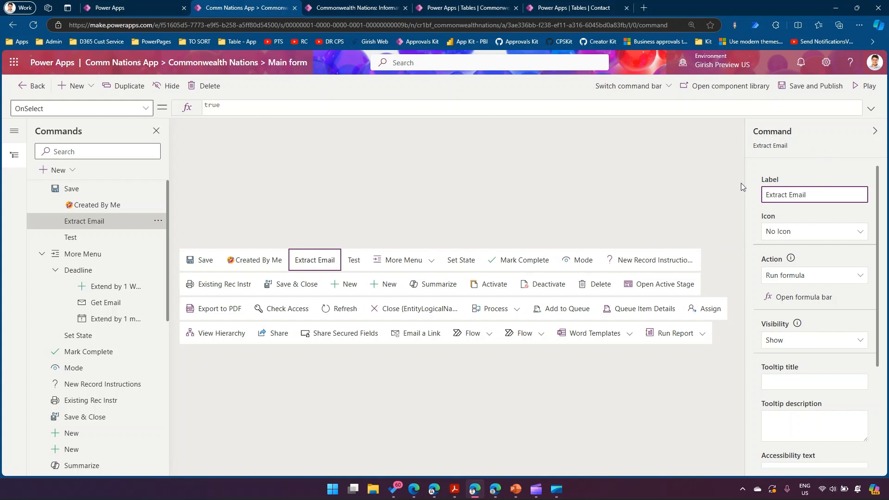
Step: Give the Extract Email command a built-in EmailIncoming icon
{"action": "left_click", "coordinate": [797, 231]}
{"action": "left_click", "coordinate": [786, 270]}
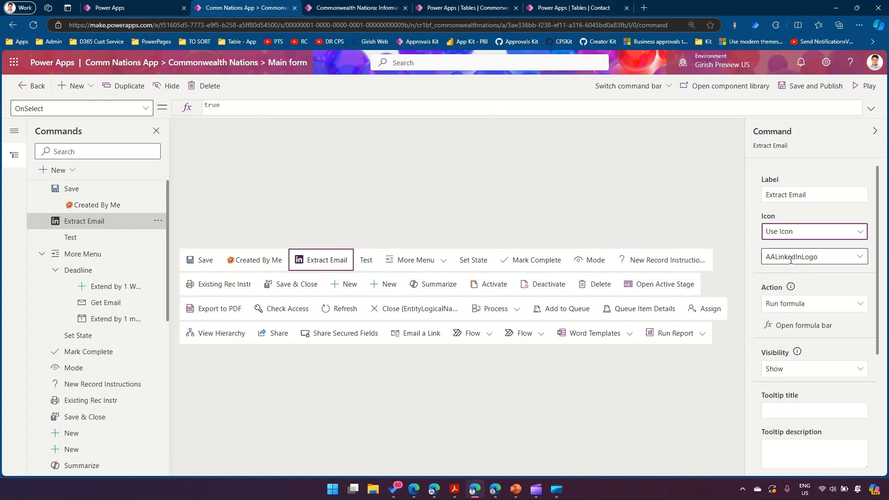
{"action": "left_click", "coordinate": [820, 261]}
{"action": "type", "text": "email"}
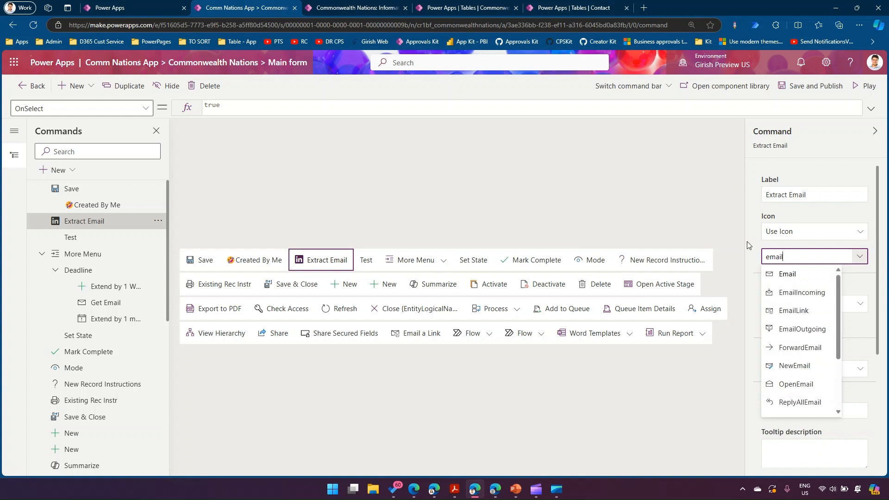
{"action": "left_click", "coordinate": [803, 292]}
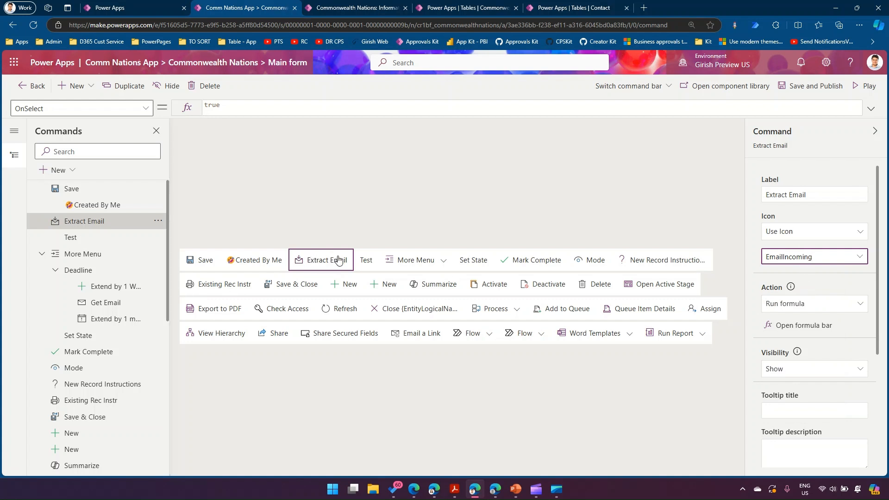
Step: Replace the command's OnSelect formula with the start of a Notify call: Notify("The selected contact records email is :" &
{"action": "left_click", "coordinate": [811, 327]}
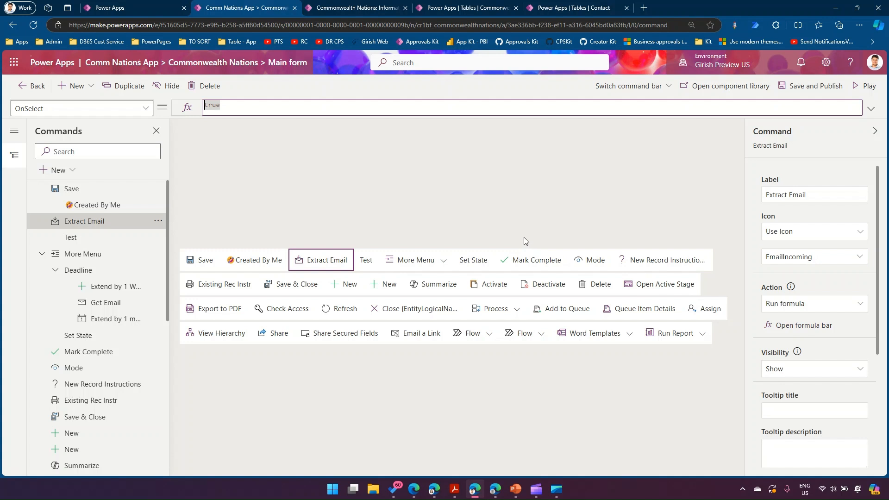
{"action": "type", "text": "Notify"}
{"action": "key", "text": "ctrl+a"}
{"action": "type", "text": "Notif("}
{"action": "key", "text": "BackSpace"}
{"action": "type", "text": "y(\"The "}
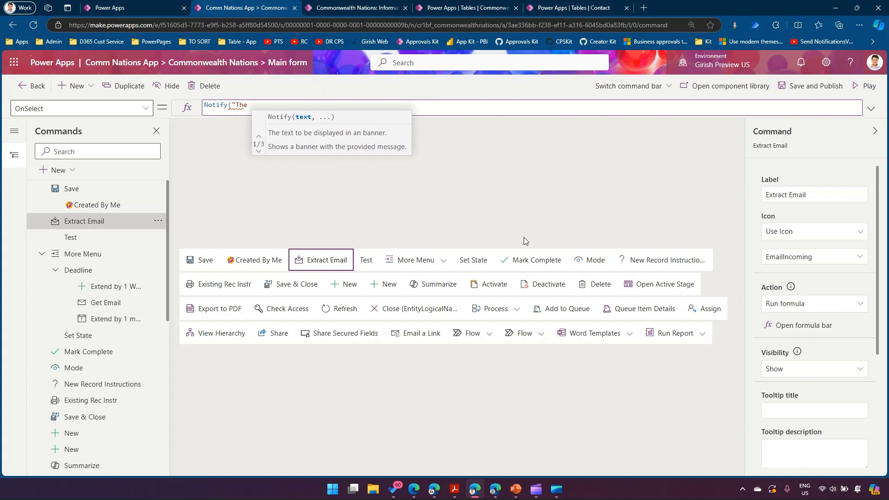
{"action": "type", "text": "selected"}
{"action": "type", "text": "c"}
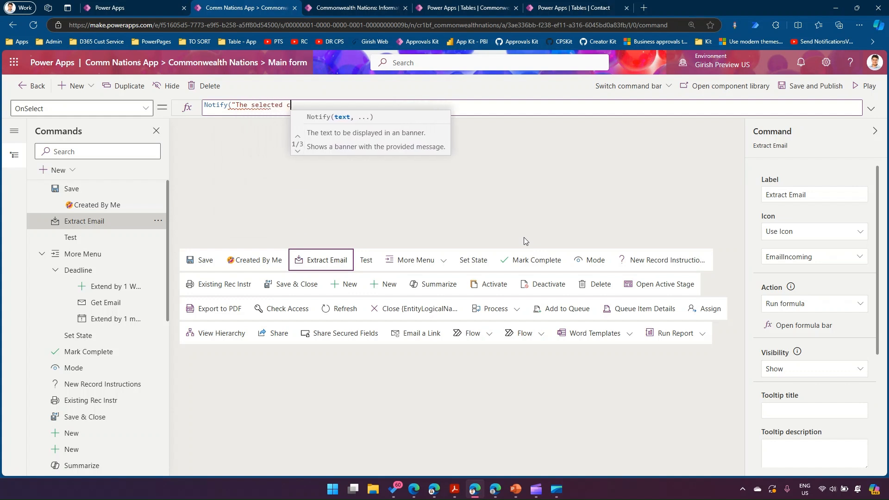
{"action": "type", "text": "ontact records"}
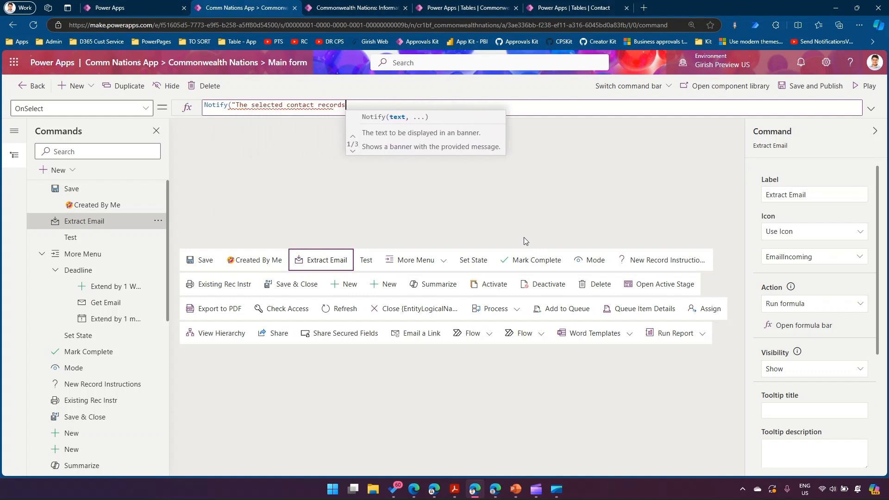
{"action": "type", "text": " email is"}
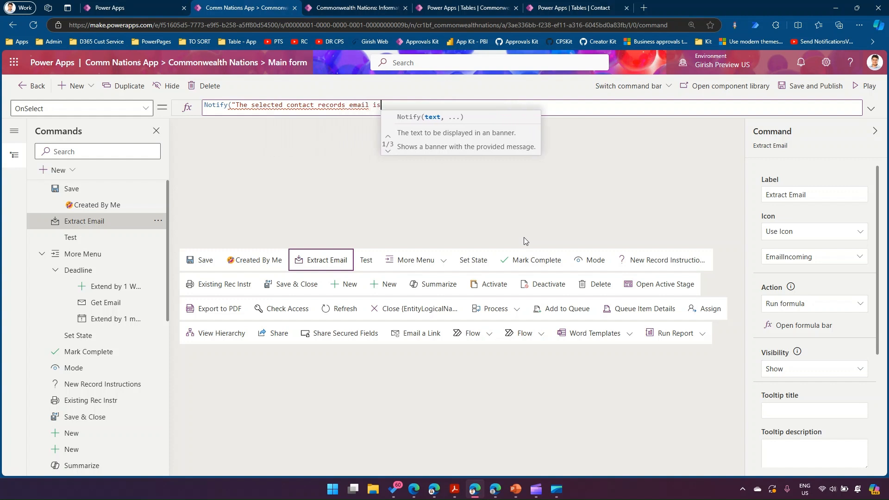
{"action": "type", "text": " :\" & "}
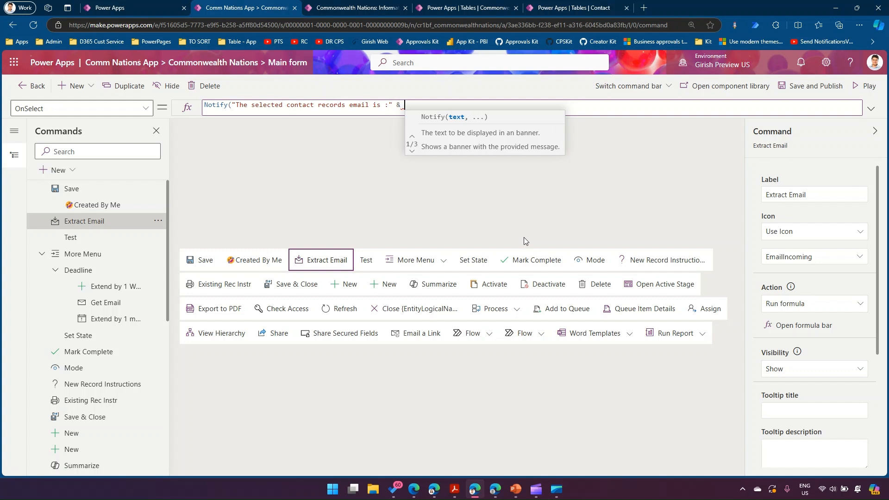
Step: Append Self.Selected.Item. to the Notify message and look through the suggested Commonwealth Nations columns
{"action": "type", "text": "S"}
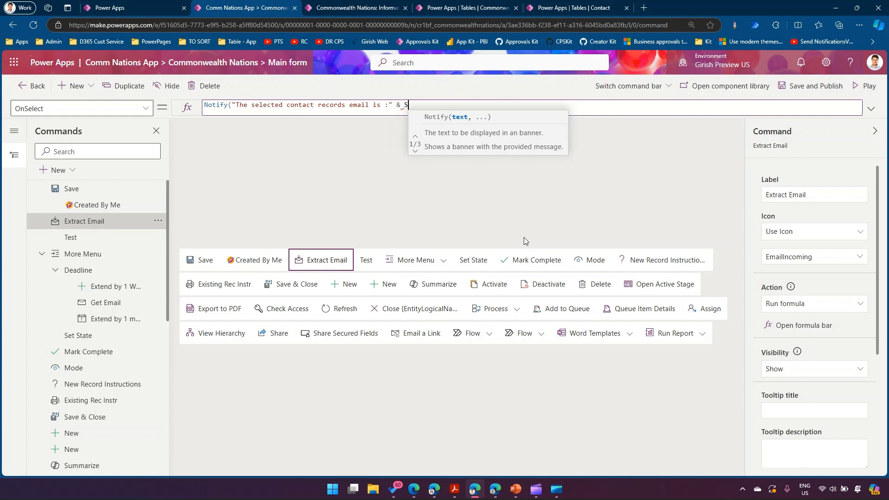
{"action": "type", "text": "elf.S"}
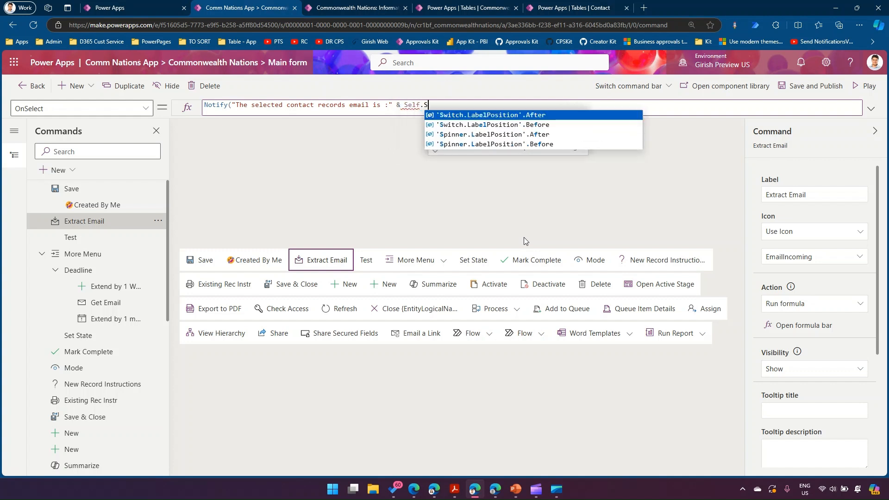
{"action": "type", "text": "elected.Item"}
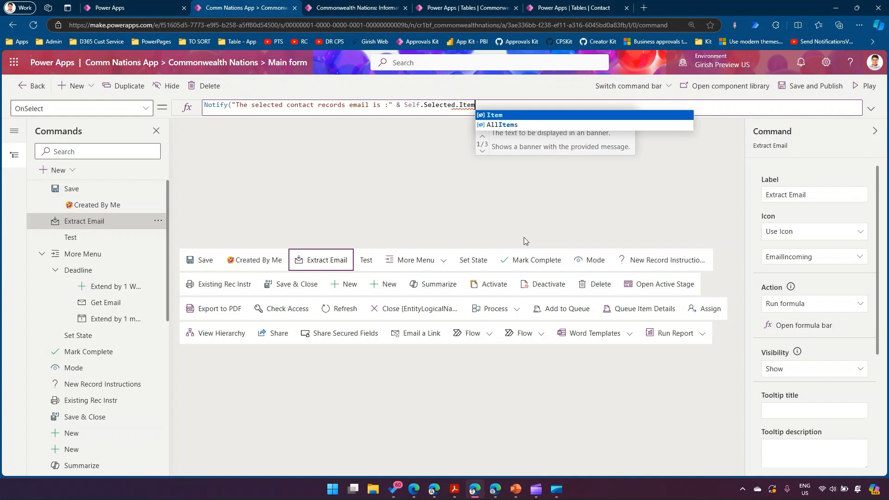
{"action": "type", "text": "."}
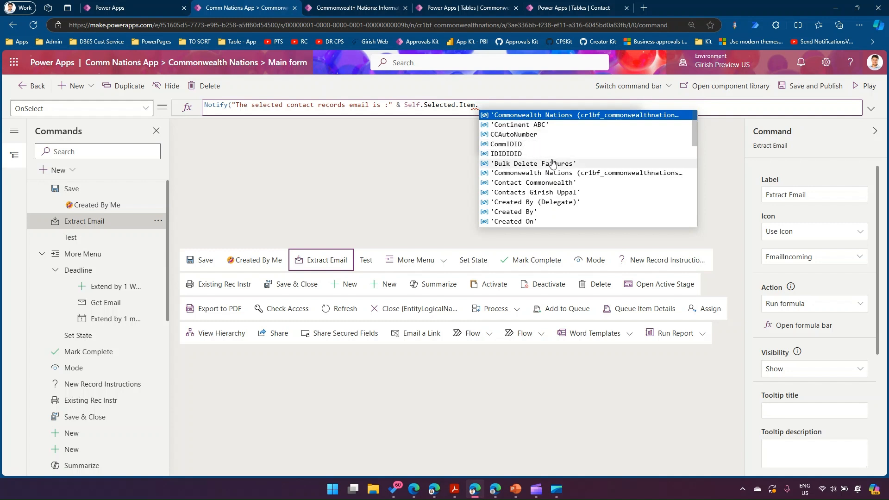
{"action": "scroll", "coordinate": [574, 199], "scroll_direction": "down", "scroll_amount": 5}
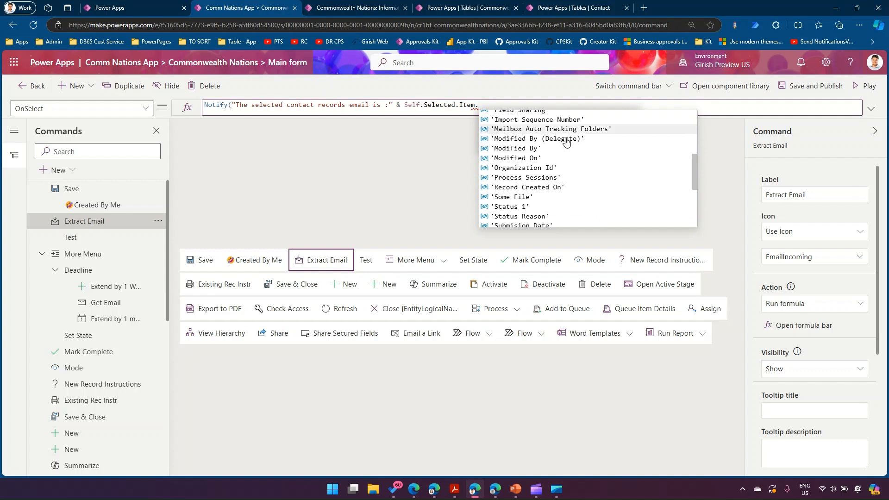
{"action": "scroll", "coordinate": [571, 213], "scroll_direction": "down", "scroll_amount": 1}
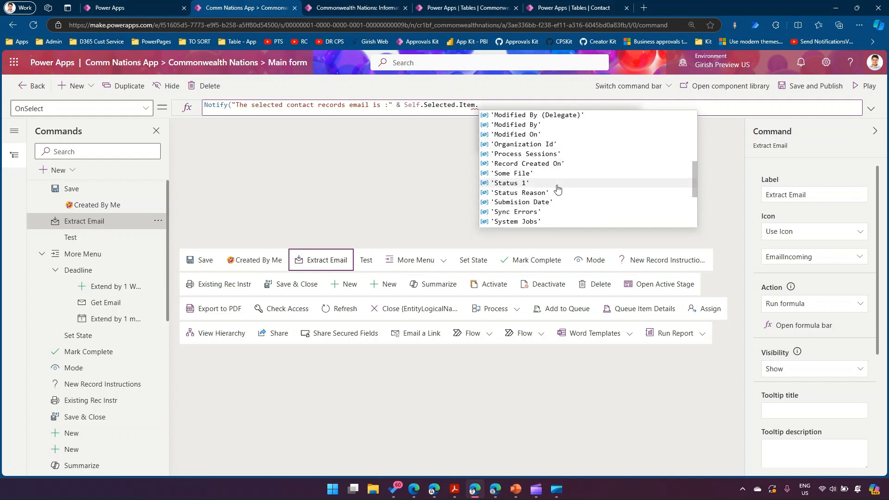
{"action": "scroll", "coordinate": [552, 176], "scroll_direction": "up", "scroll_amount": 5}
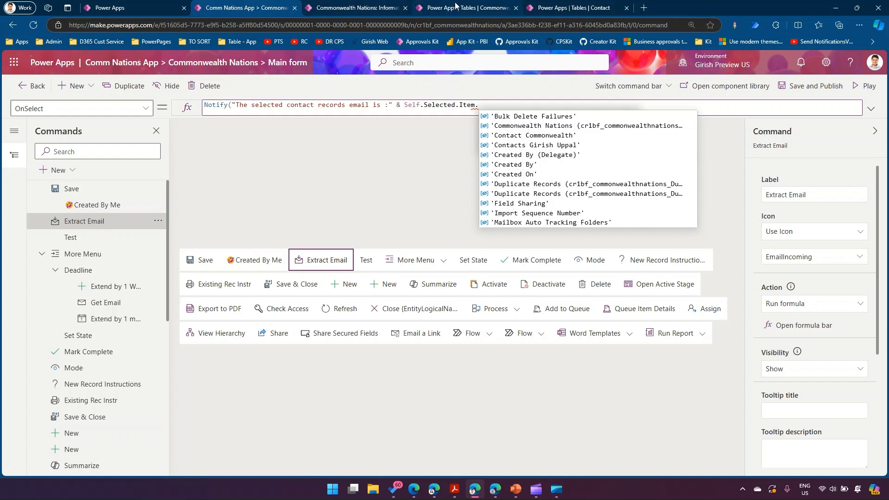
Step: Review the Contact Commonwealth lookup on the Australia record and return to the Extract Email formula
{"action": "left_click", "coordinate": [376, 6]}
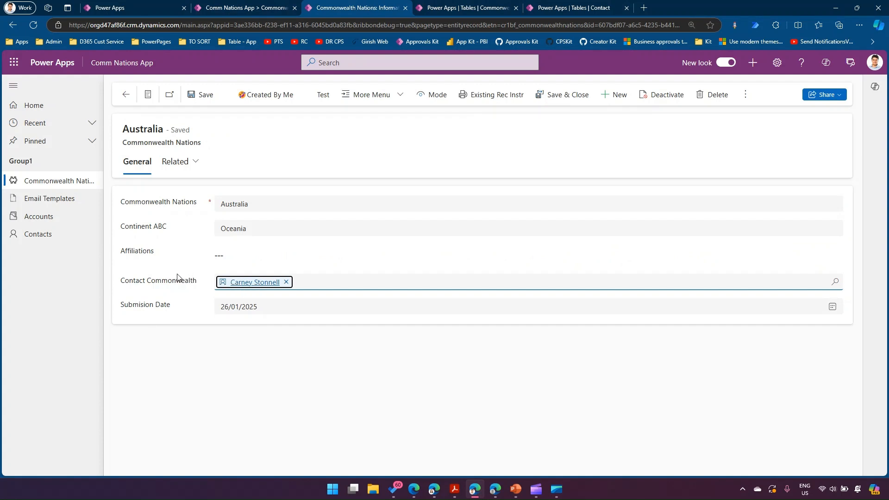
{"action": "mouse_move", "coordinate": [176, 272]}
{"action": "left_mouse_down"}
{"action": "mouse_move", "coordinate": [223, 257]}
{"action": "mouse_move", "coordinate": [237, 268]}
{"action": "mouse_move", "coordinate": [360, 281]}
{"action": "left_mouse_up"}
{"action": "mouse_move", "coordinate": [355, 311]}
{"action": "left_mouse_down"}
{"action": "mouse_move", "coordinate": [399, 312]}
{"action": "mouse_move", "coordinate": [406, 334]}
{"action": "mouse_move", "coordinate": [479, 403]}
{"action": "left_mouse_up"}
{"action": "left_click_drag", "start_coordinate": [456, 406], "coordinate": [482, 416]}
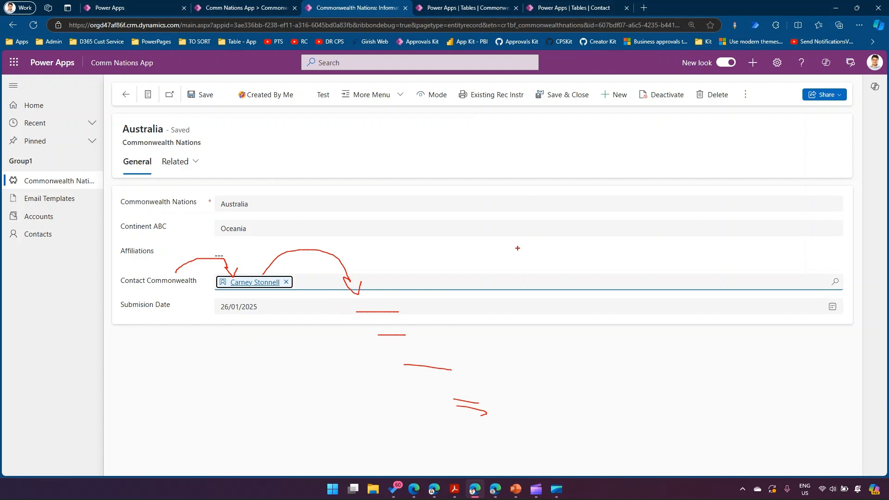
{"action": "key", "text": "Escape"}
{"action": "left_click", "coordinate": [153, 8]}
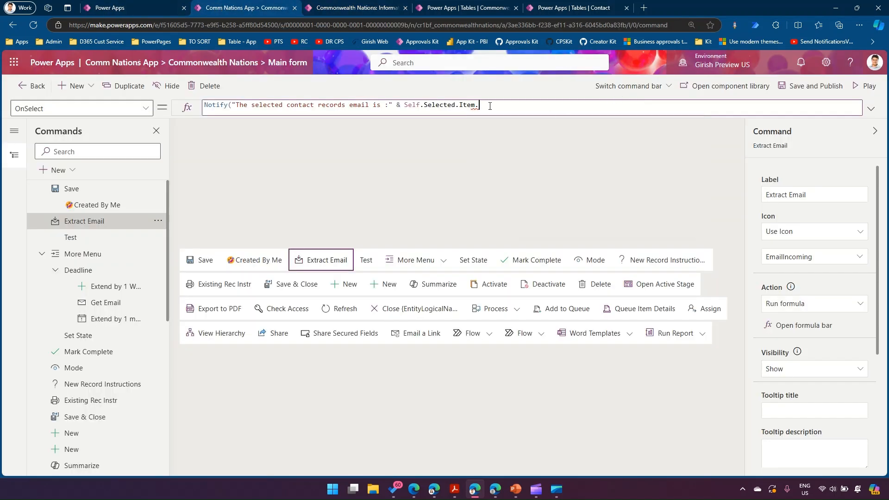
Step: Extend the formula with the 'Contact Commonwealth' lookup followed by a dot to reach the related Contact's columns
{"action": "type", "text": ".Cont"}
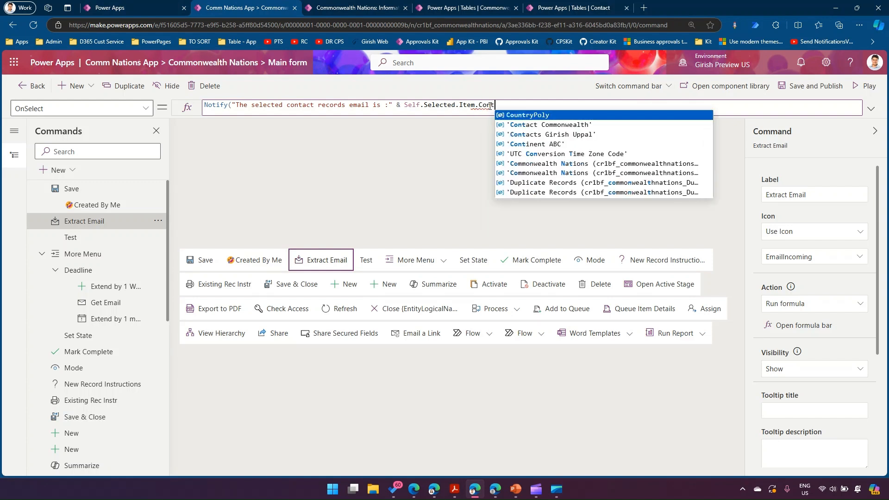
{"action": "key", "text": "Down"}
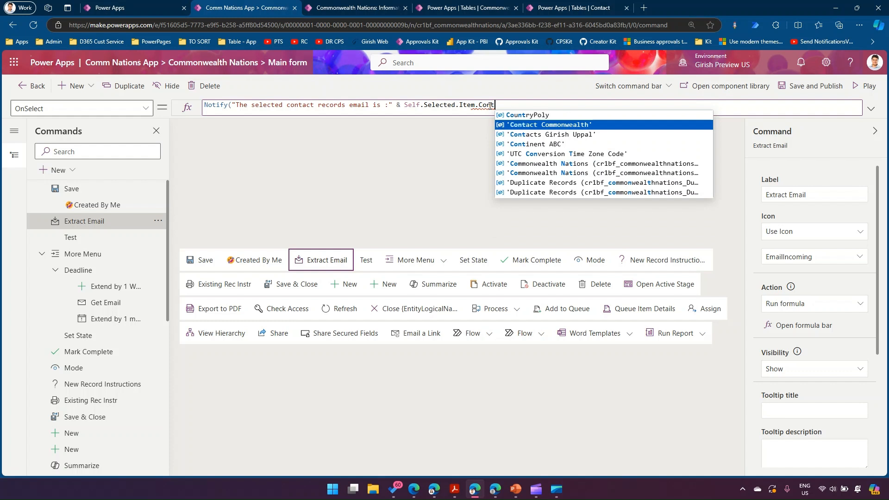
{"action": "key", "text": "Tab"}
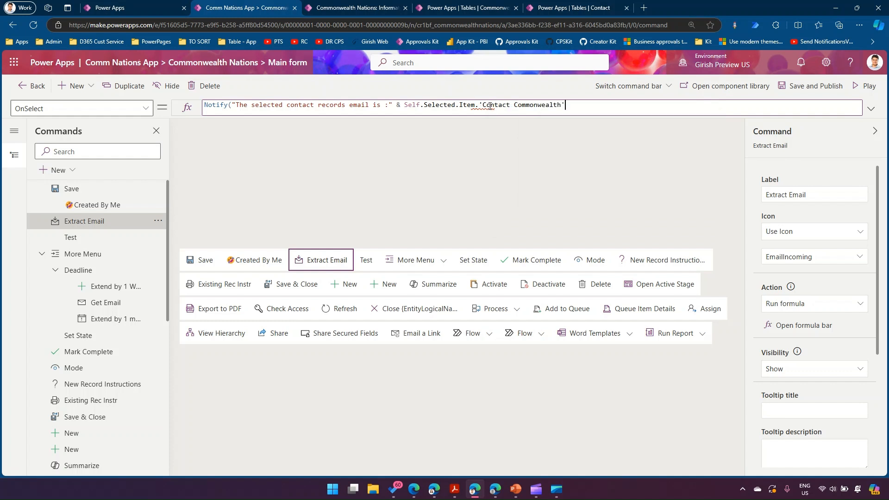
{"action": "type", "text": "."}
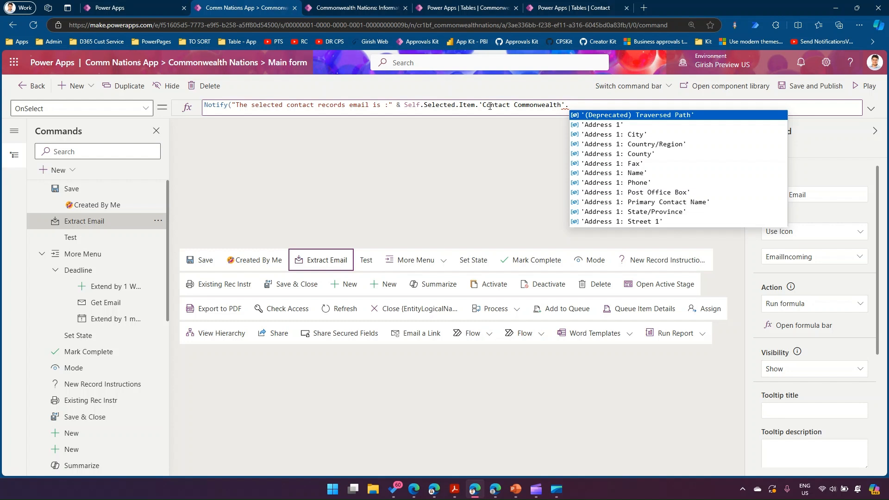
Step: Try the Submision Date column in place of the 'Contact Commonwealth' reference, and put 'Contact Commonwealth' back
{"action": "key", "text": "BackSpace"}
{"action": "key", "text": "BackSpace"}
{"action": "key", "text": "BackSpace"}
{"action": "key", "text": "BackSpace"}
{"action": "key", "text": "BackSpace"}
{"action": "key", "text": "BackSpace"}
{"action": "key", "text": "BackSpace"}
{"action": "key", "text": "BackSpace"}
{"action": "key", "text": "BackSpace"}
{"action": "key", "text": "BackSpace"}
{"action": "key", "text": "BackSpace"}
{"action": "key", "text": "BackSpace"}
{"action": "key", "text": "BackSpace"}
{"action": "key", "text": "BackSpace"}
{"action": "key", "text": "BackSpace"}
{"action": "key", "text": "BackSpace"}
{"action": "key", "text": "BackSpace"}
{"action": "key", "text": "BackSpace"}
{"action": "key", "text": "BackSpace"}
{"action": "key", "text": "BackSpace"}
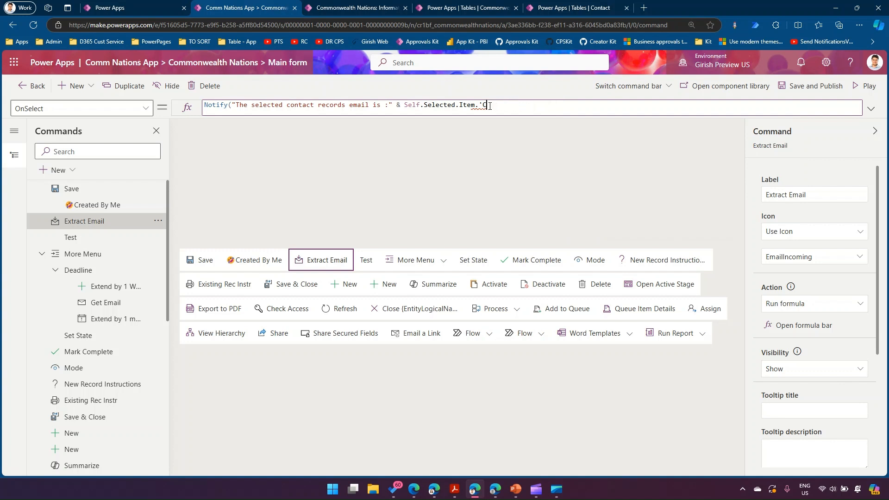
{"action": "type", "text": ".'Sub"}
{"action": "key", "text": "Tab"}
{"action": "key", "text": "BackSpace"}
{"action": "key", "text": "BackSpace"}
{"action": "key", "text": "BackSpace"}
{"action": "key", "text": "BackSpace"}
{"action": "key", "text": "BackSpace"}
{"action": "key", "text": "BackSpace"}
{"action": "key", "text": "BackSpace"}
{"action": "key", "text": "BackSpace"}
{"action": "key", "text": "BackSpace"}
{"action": "key", "text": "BackSpace"}
{"action": "key", "text": "BackSpace"}
{"action": "key", "text": "BackSpace"}
{"action": "key", "text": "BackSpace"}
{"action": "key", "text": "BackSpace"}
{"action": "key", "text": "BackSpace"}
{"action": "key", "text": "BackSpace"}
{"action": "key", "text": "BackSpace"}
{"action": "key", "text": "Down"}
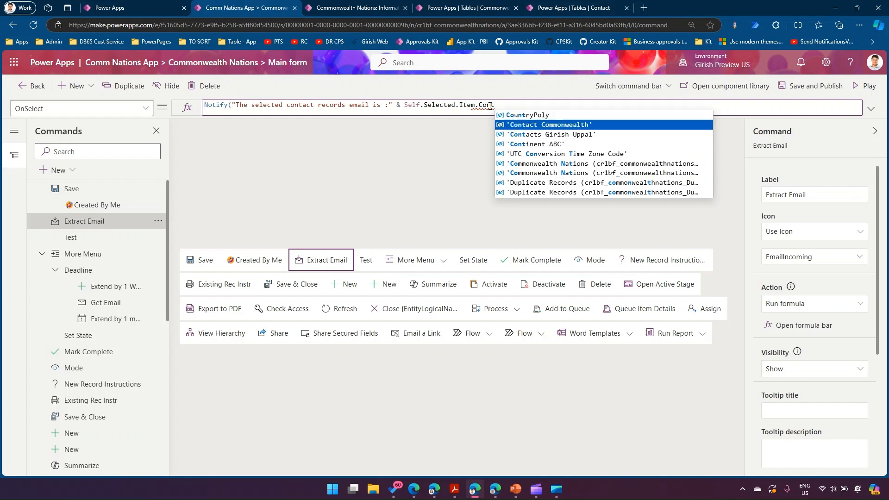
{"action": "key", "text": "Tab"}
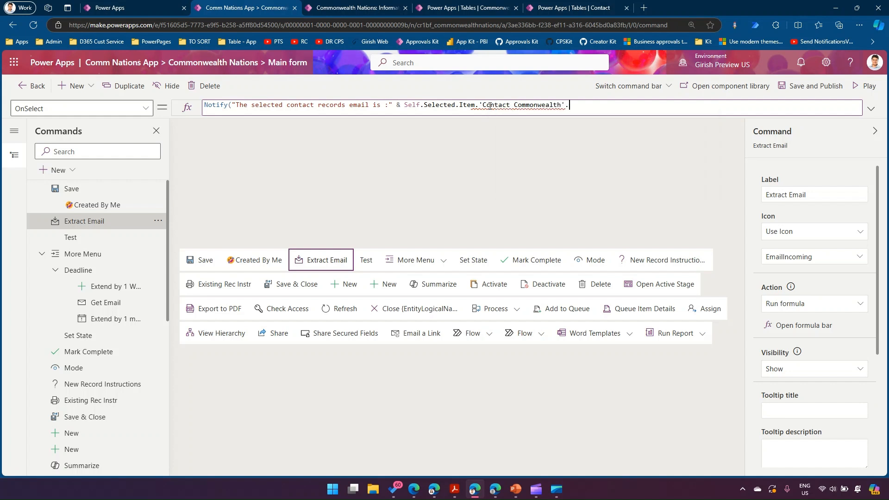
Step: Finish the Notify formula with the contact's Email column and ");", and save and publish the command, overriding the locked session
{"action": "type", "text": ".ema"}
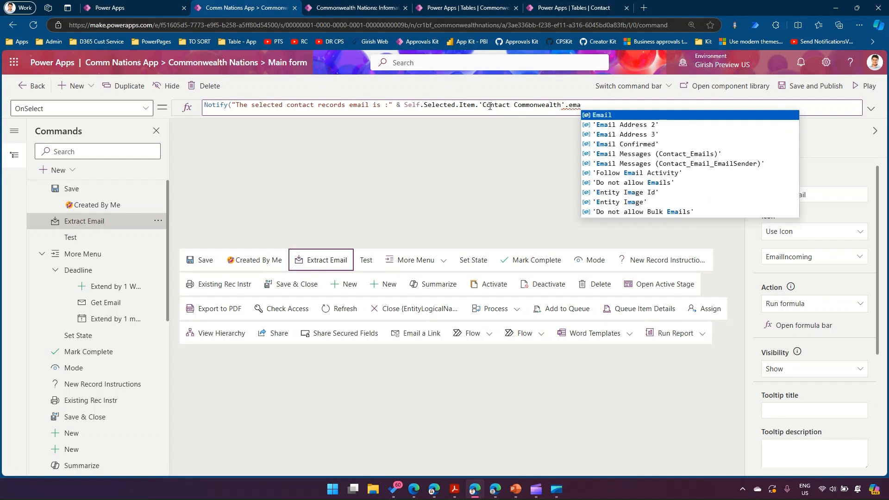
{"action": "key", "text": "Tab"}
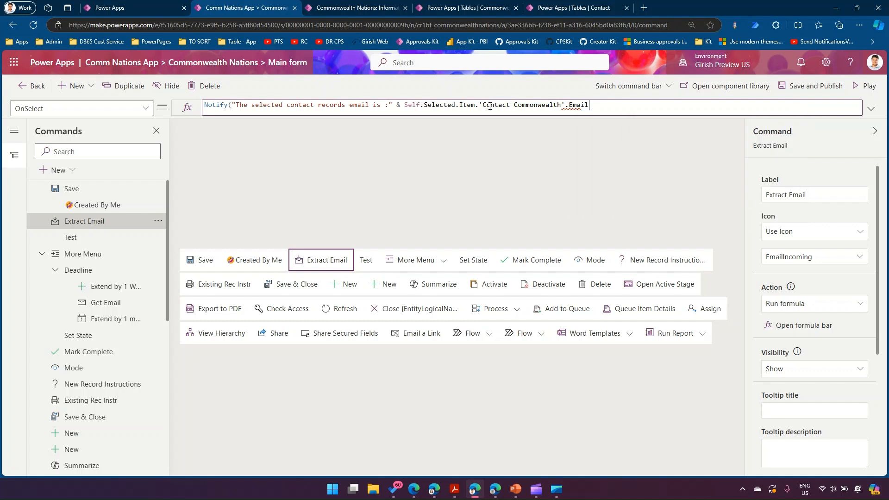
{"action": "type", "text": ");"}
{"action": "left_click", "coordinate": [812, 85]}
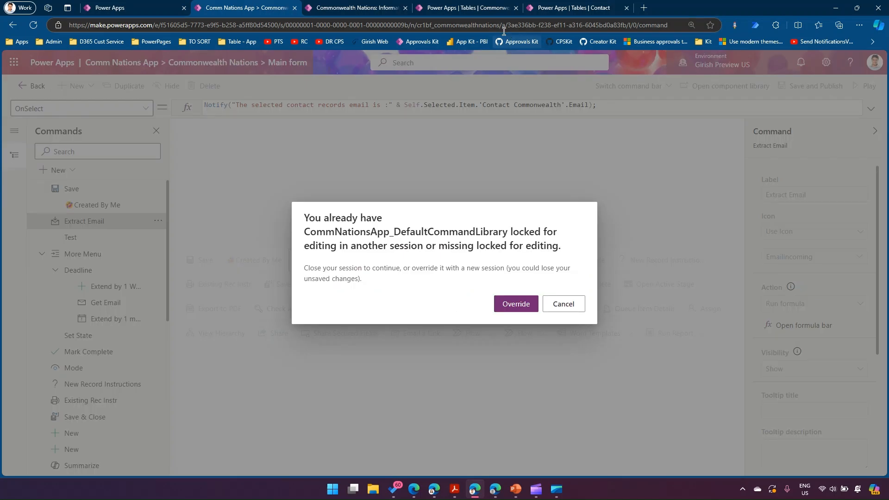
{"action": "left_click", "coordinate": [520, 304]}
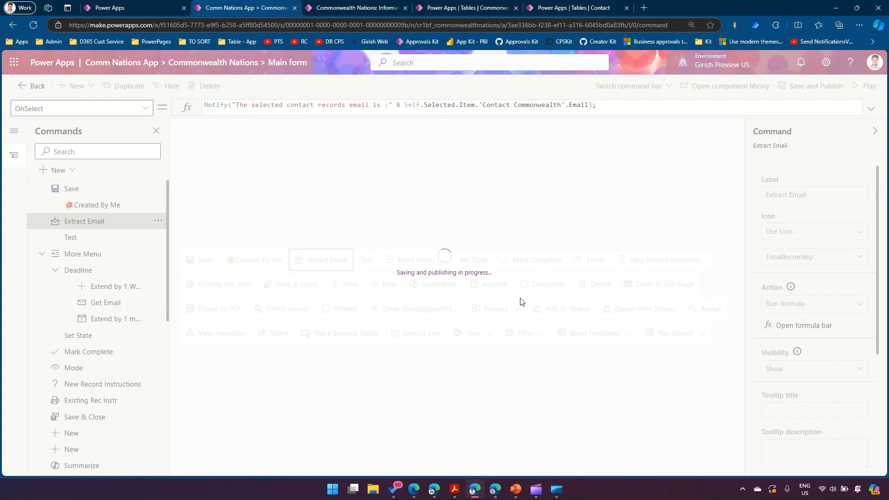
Step: Examine the Contact Commonwealth relationship with Commonwealth Nations' relationships sorted A to Z by related table, and return to the Australia record
{"action": "left_click", "coordinate": [484, 9]}
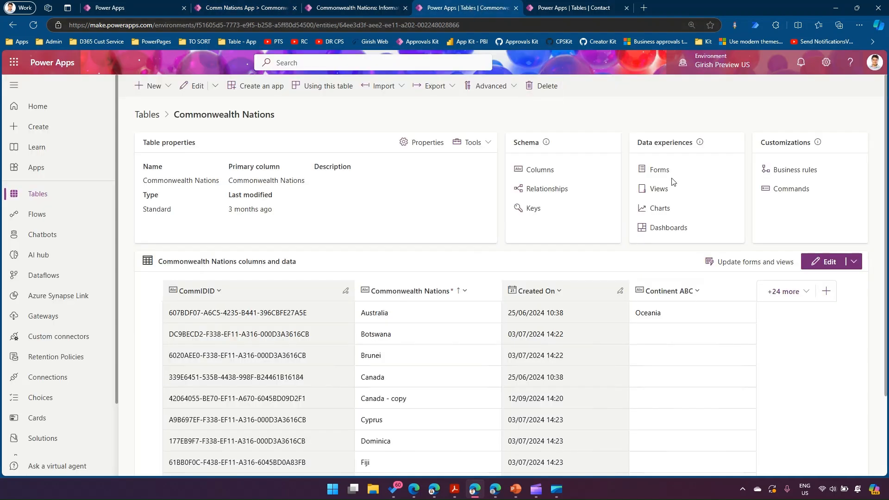
{"action": "left_click", "coordinate": [547, 189]}
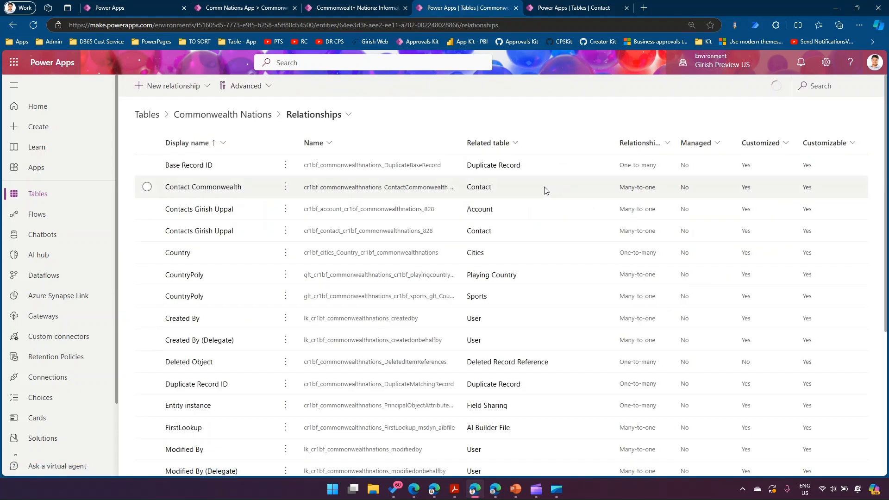
{"action": "left_click", "coordinate": [502, 147]}
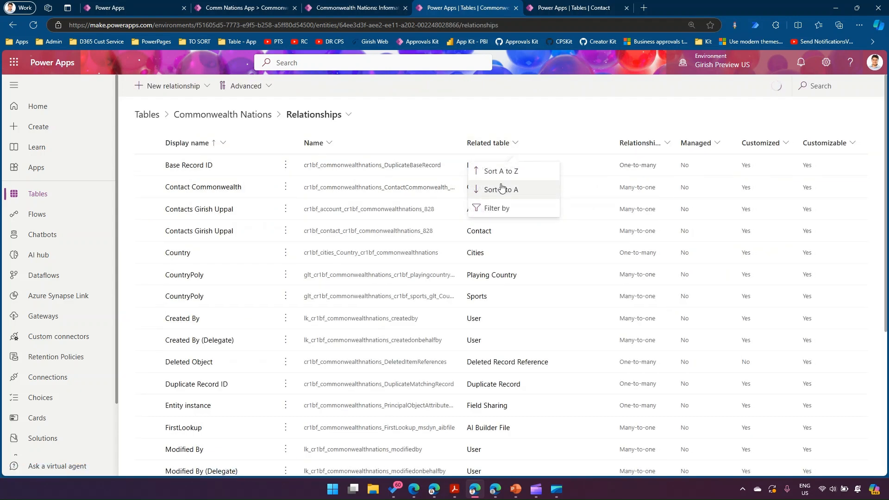
{"action": "left_click", "coordinate": [508, 171]}
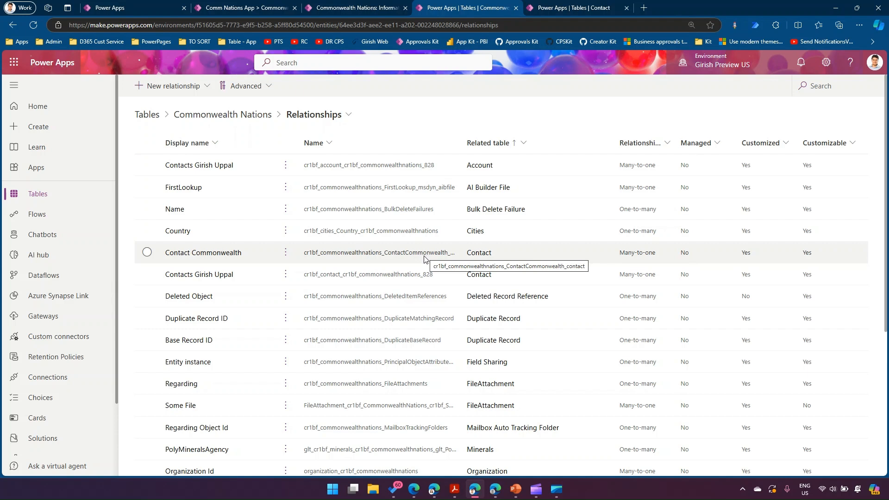
{"action": "left_click", "coordinate": [338, 5]}
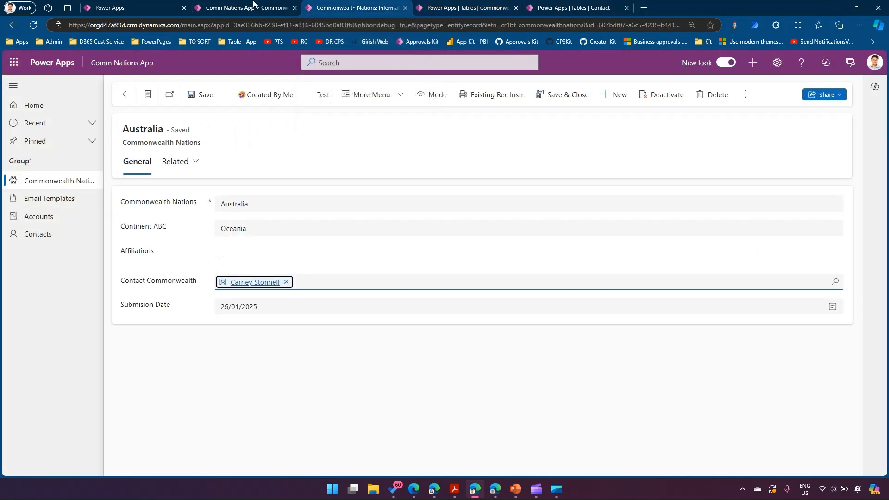
Step: Play the app from the command designer and open the Australia record to run its Extract Email command
{"action": "left_click", "coordinate": [228, 6]}
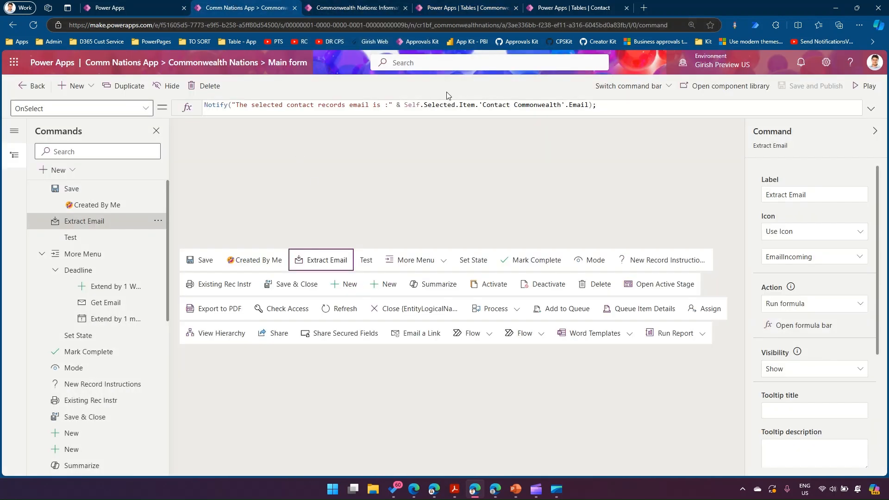
{"action": "left_click", "coordinate": [866, 86]}
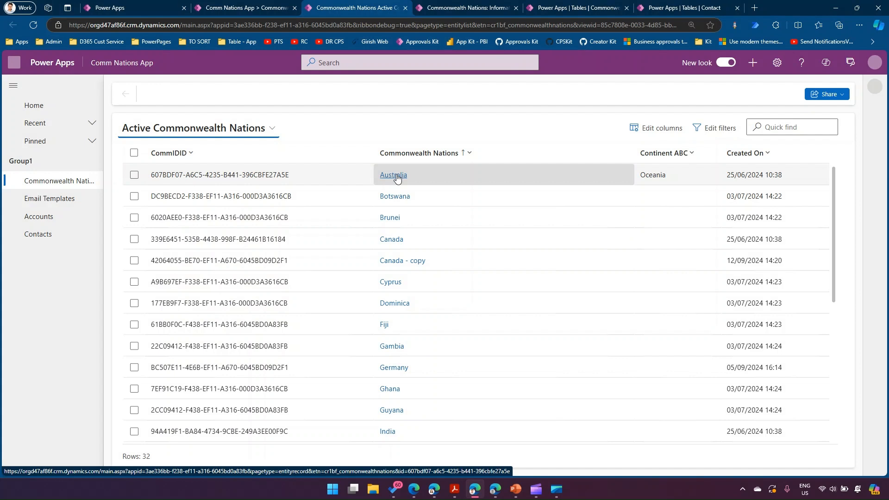
{"action": "left_click", "coordinate": [398, 177]}
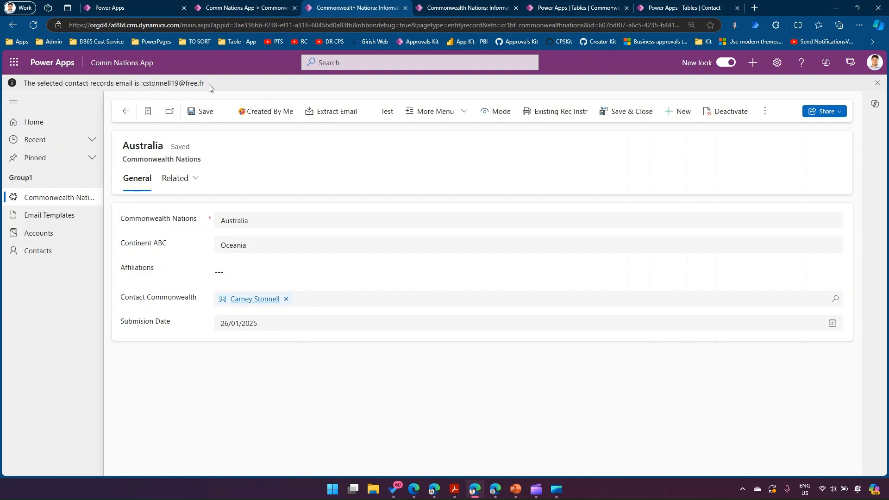
Step: Replace the Australia record's Contact Commonwealth with a different contact from the lookup, and save the record
{"action": "mouse_move", "coordinate": [263, 301]}
{"action": "left_click", "coordinate": [287, 299]}
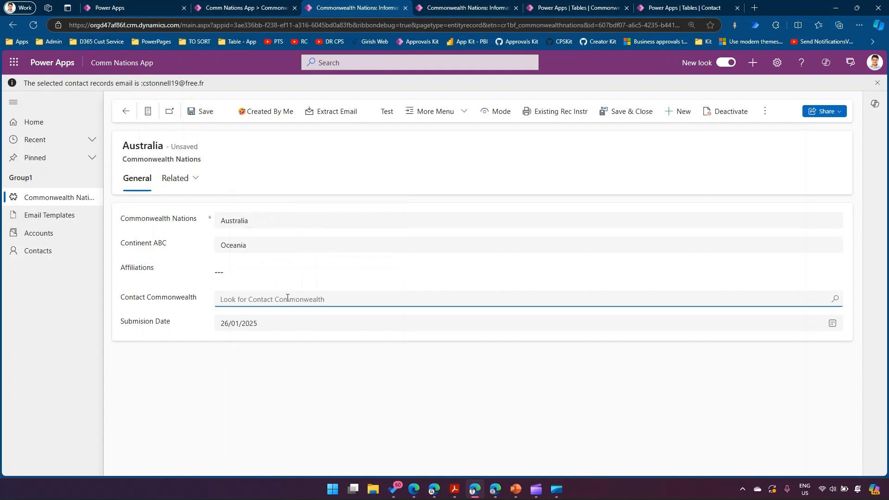
{"action": "left_click", "coordinate": [288, 300]}
{"action": "scroll", "coordinate": [318, 224], "scroll_direction": "down", "scroll_amount": 3}
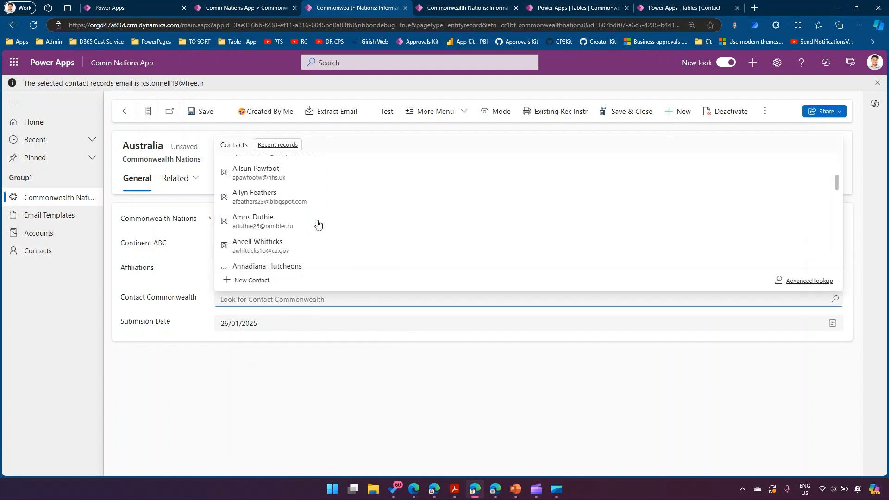
{"action": "left_click", "coordinate": [277, 221]}
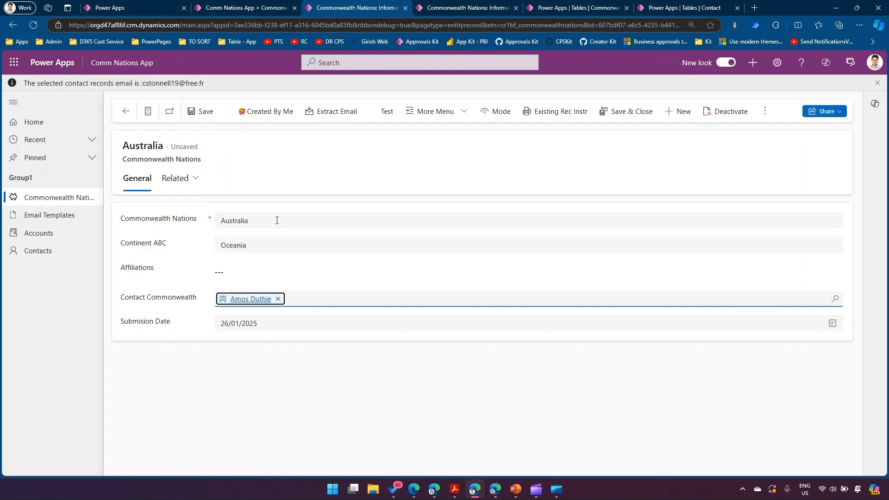
{"action": "left_click", "coordinate": [203, 112]}
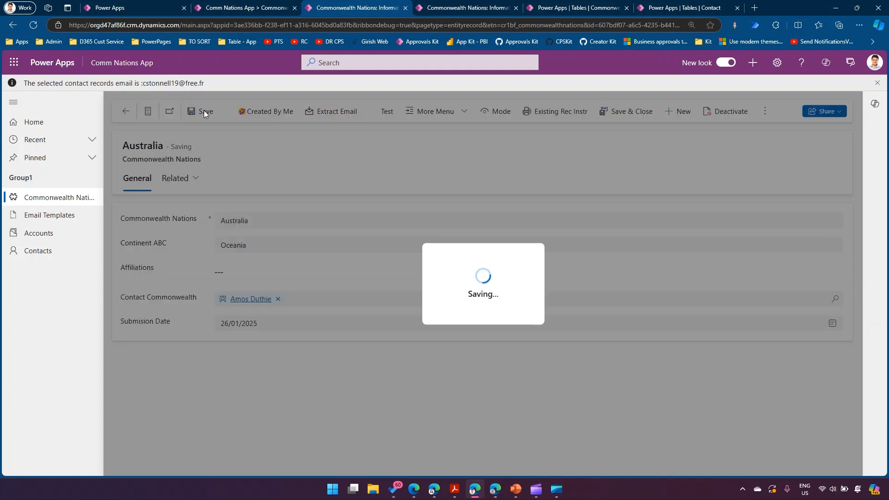
Step: Dismiss the old notification, run Extract Email again on the Australia record, and highlight the email address in the notification
{"action": "left_click", "coordinate": [878, 84]}
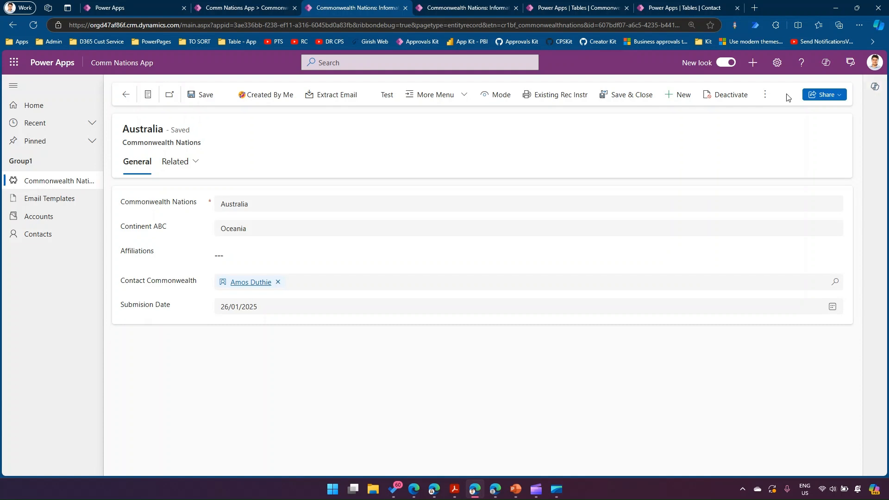
{"action": "left_click", "coordinate": [345, 99]}
{"action": "left_click_drag", "start_coordinate": [143, 85], "coordinate": [205, 86]}
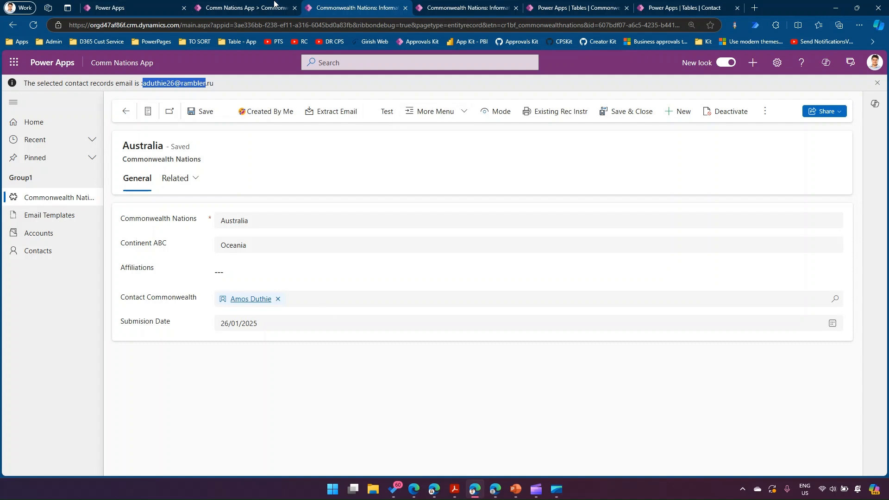
Step: Cut the Extract Email formula in the command designer back to 'Contact Commonwealth' followed by a dot to list the contact's columns
{"action": "left_click", "coordinate": [245, 8]}
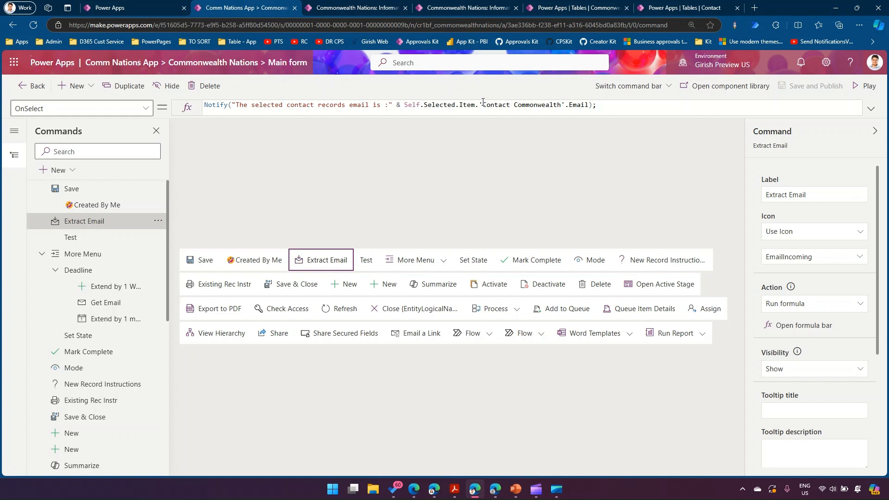
{"action": "left_click_drag", "start_coordinate": [482, 104], "coordinate": [668, 104]}
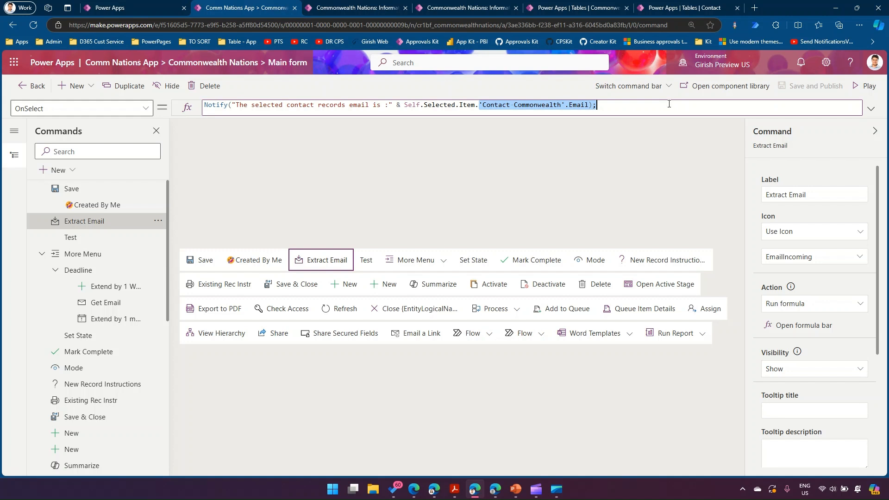
{"action": "left_click", "coordinate": [669, 104]}
{"action": "key", "text": "BackSpace"}
{"action": "key", "text": "BackSpace"}
{"action": "key", "text": "BackSpace"}
{"action": "key", "text": "BackSpace"}
{"action": "key", "text": "BackSpace"}
{"action": "key", "text": "BackSpace"}
{"action": "key", "text": "BackSpace"}
{"action": "key", "text": "BackSpace"}
{"action": "key", "text": "BackSpace"}
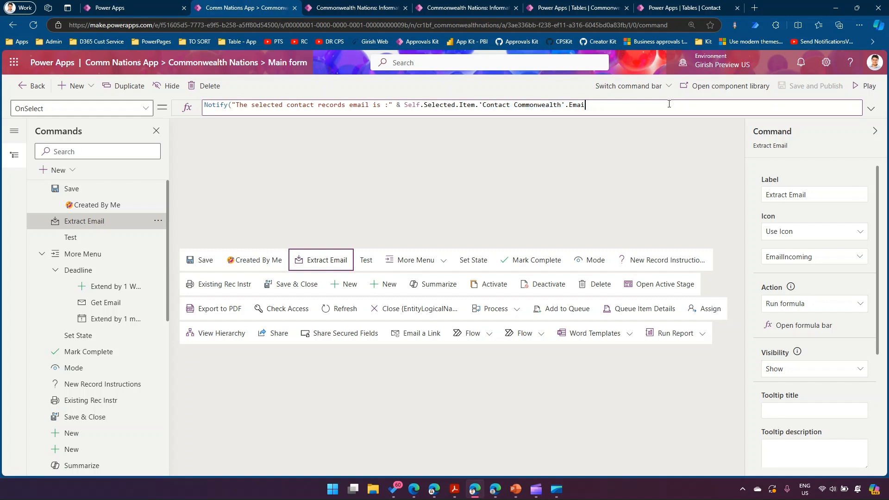
{"action": "type", "text": "'."}
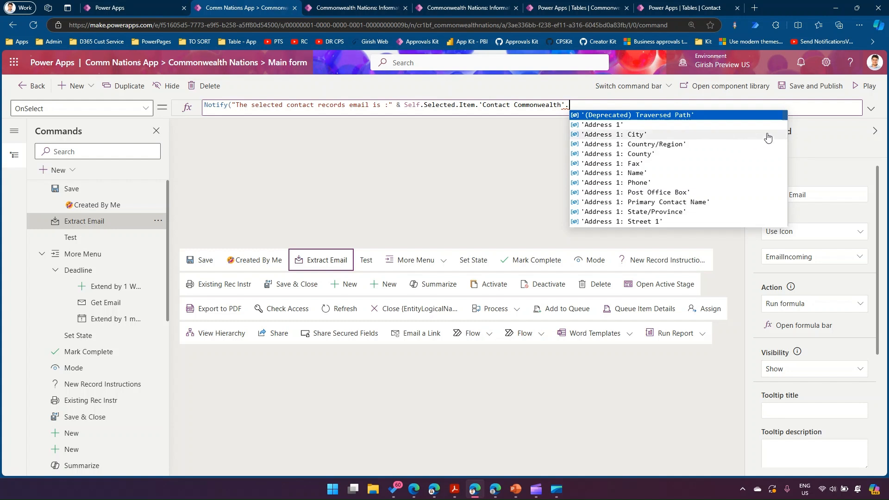
Step: Examine the Contact columns suggested for the 'Contact Commonwealth' lookup in the formula
{"action": "scroll", "coordinate": [719, 158], "scroll_direction": "down", "scroll_amount": 1}
{"action": "scroll", "coordinate": [715, 161], "scroll_direction": "down", "scroll_amount": 1}
{"action": "scroll", "coordinate": [713, 163], "scroll_direction": "up", "scroll_amount": 1}
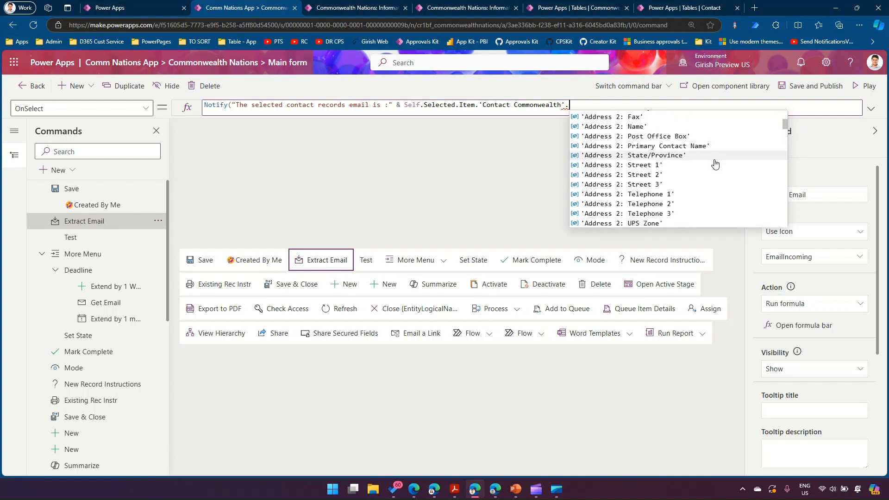
{"action": "scroll", "coordinate": [711, 165], "scroll_direction": "down", "scroll_amount": 4}
{"action": "scroll", "coordinate": [711, 167], "scroll_direction": "down", "scroll_amount": 4}
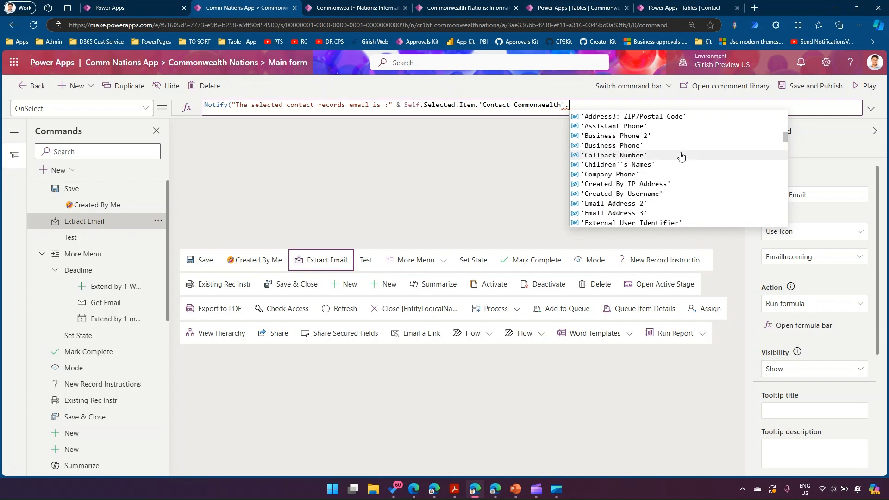
{"action": "scroll", "coordinate": [682, 156], "scroll_direction": "down", "scroll_amount": 1}
{"action": "scroll", "coordinate": [680, 156], "scroll_direction": "down", "scroll_amount": 2}
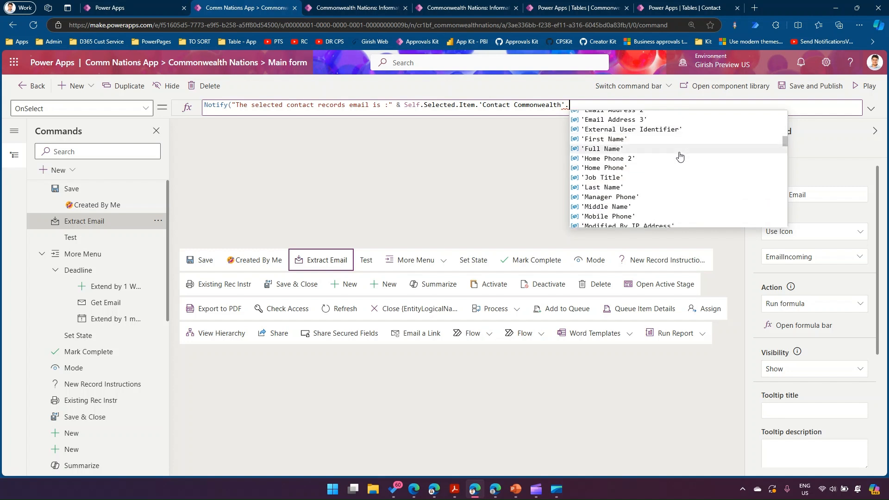
{"action": "scroll", "coordinate": [665, 156], "scroll_direction": "down", "scroll_amount": 1}
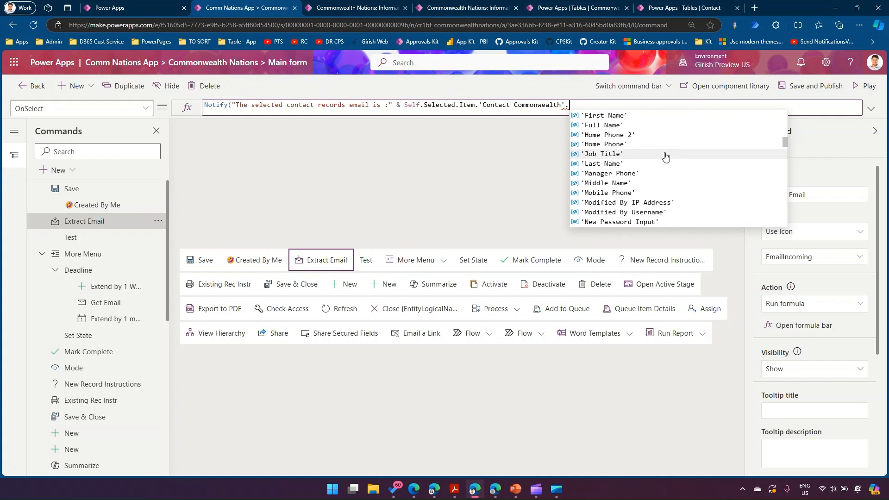
{"action": "scroll", "coordinate": [665, 157], "scroll_direction": "down", "scroll_amount": 1}
{"action": "scroll", "coordinate": [665, 157], "scroll_direction": "down", "scroll_amount": 2}
{"action": "scroll", "coordinate": [666, 157], "scroll_direction": "down", "scroll_amount": 2}
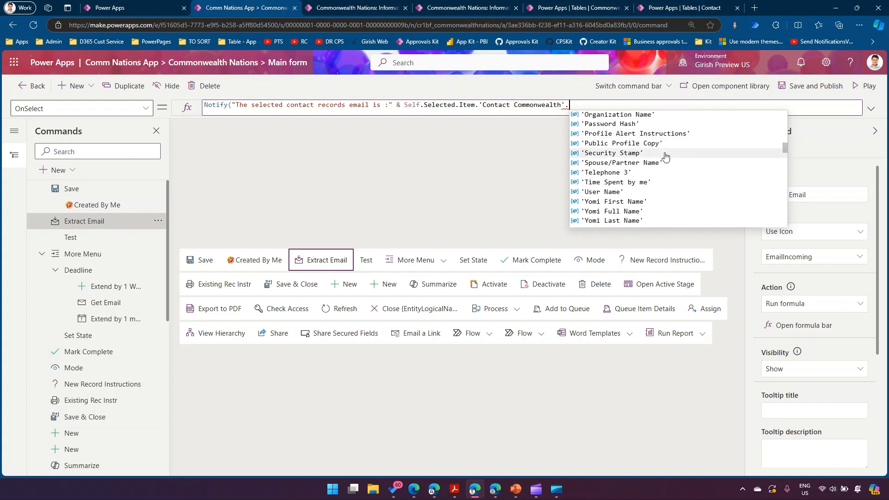
Step: Try the related Accounts table followed by a dot after 'Contact Commonwealth', and cut the formula back to the lookup's dot
{"action": "type", "text": "A"}
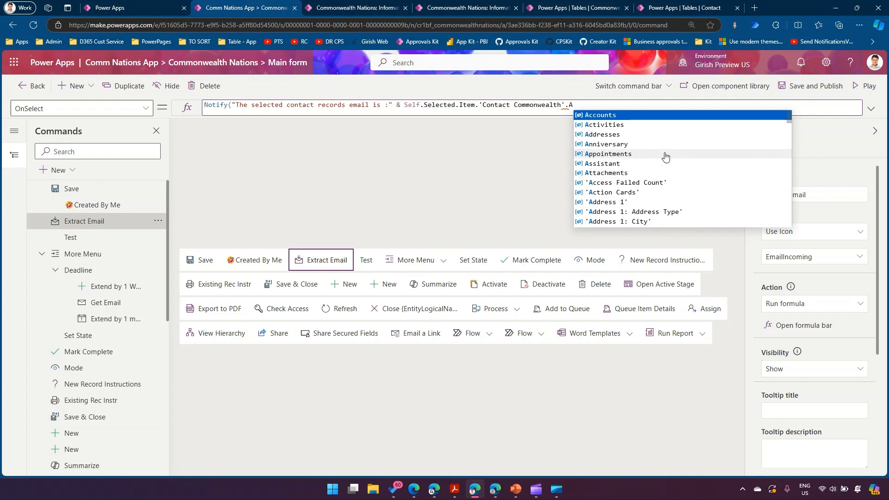
{"action": "left_click", "coordinate": [602, 116]}
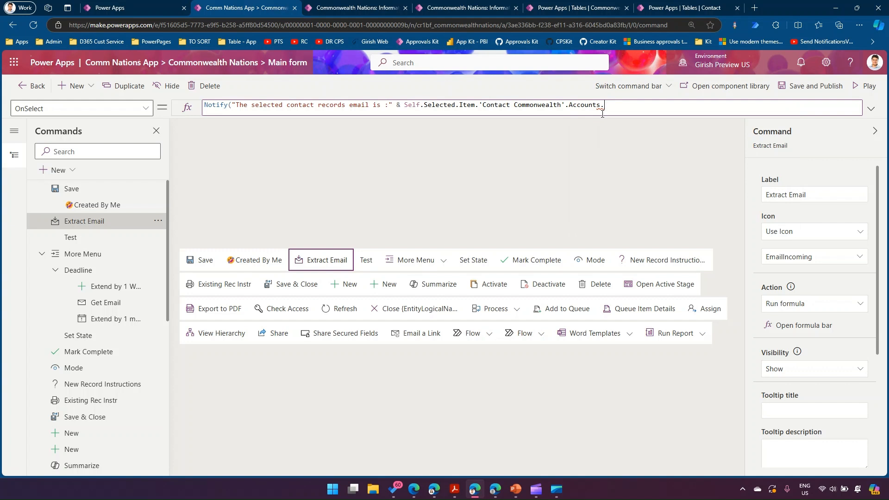
{"action": "key", "text": "BackSpace"}
{"action": "key", "text": "BackSpace"}
{"action": "key", "text": "BackSpace"}
{"action": "key", "text": "BackSpace"}
{"action": "key", "text": "BackSpace"}
{"action": "key", "text": "BackSpace"}
{"action": "key", "text": "BackSpace"}
{"action": "key", "text": "BackSpace"}
{"action": "key", "text": "BackSpace"}
{"action": "key", "text": "BackSpace"}
{"action": "type", "text": "."}
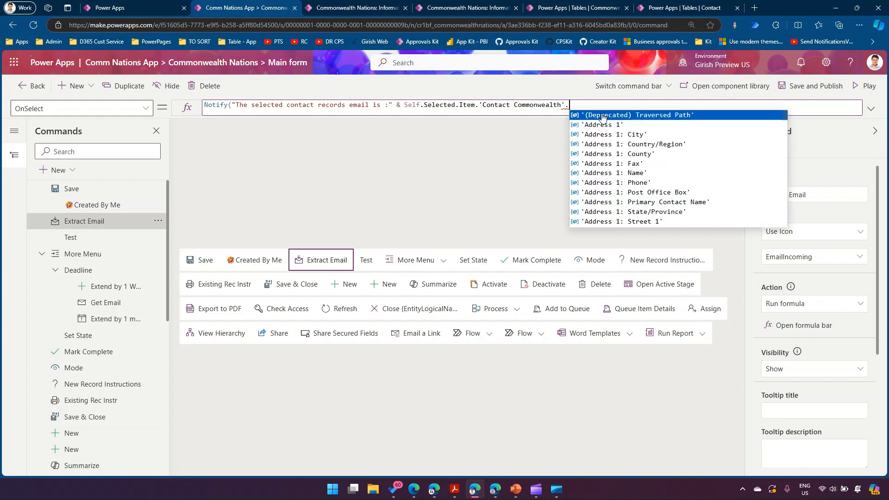
Step: Try Accounts once more after the lookup, with "[" in place of its dot, and remove the whole Accounts reference
{"action": "type", "text": "Acc"}
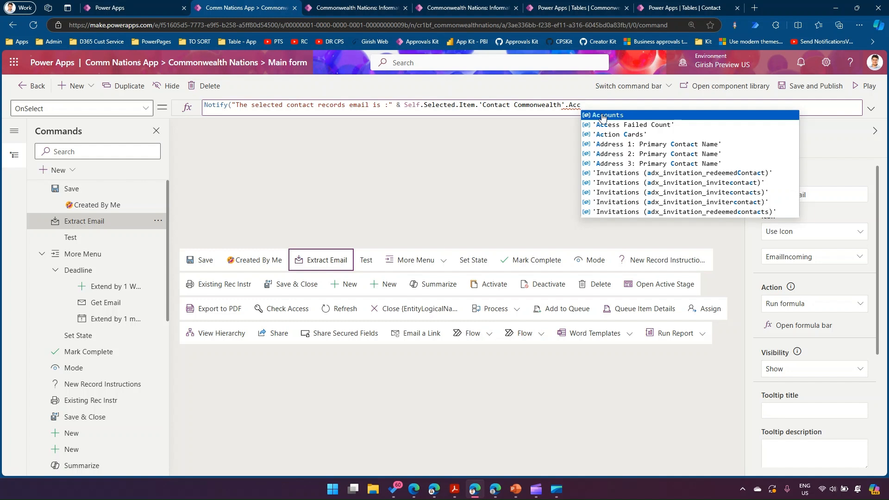
{"action": "left_click", "coordinate": [603, 116]}
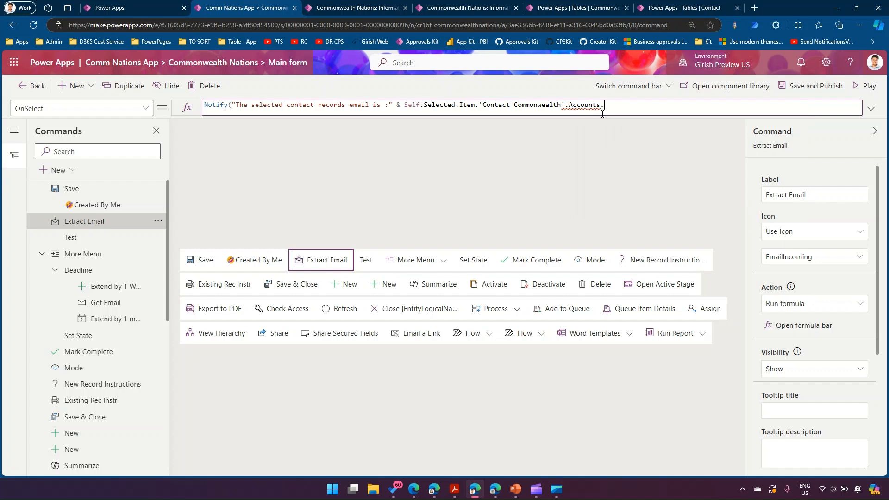
{"action": "key", "text": "BackSpace"}
{"action": "type", "text": "["}
{"action": "key", "text": "BackSpace"}
{"action": "key", "text": "BackSpace"}
{"action": "key", "text": "BackSpace"}
{"action": "key", "text": "BackSpace"}
{"action": "key", "text": "BackSpace"}
{"action": "key", "text": "BackSpace"}
{"action": "key", "text": "BackSpace"}
{"action": "key", "text": "BackSpace"}
{"action": "key", "text": "BackSpace"}
{"action": "key", "text": "BackSpace"}
Step: Complete the Notify formula with the contact's Email column after 'Contact Commonwealth' and the closing ");"
{"action": "type", "text": ")"}
{"action": "key", "text": "BackSpace"}
{"action": "type", "text": ".Ema"}
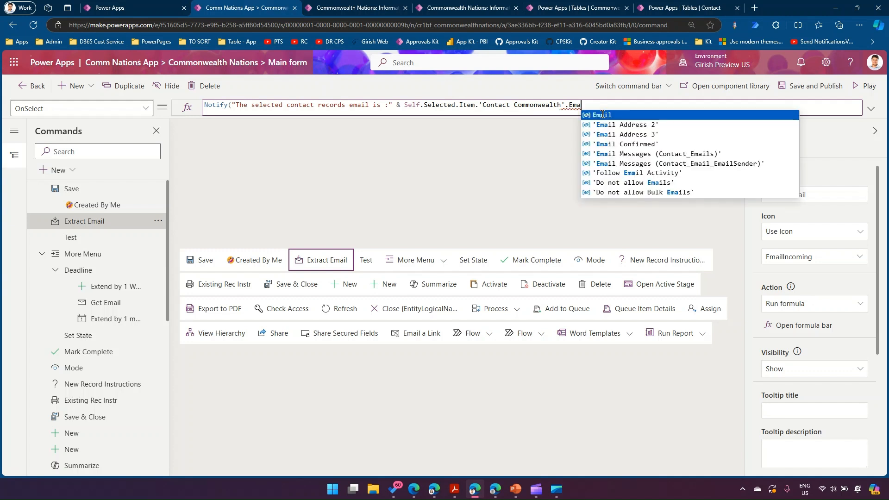
{"action": "left_click", "coordinate": [603, 114]}
{"action": "type", "text": ");"}
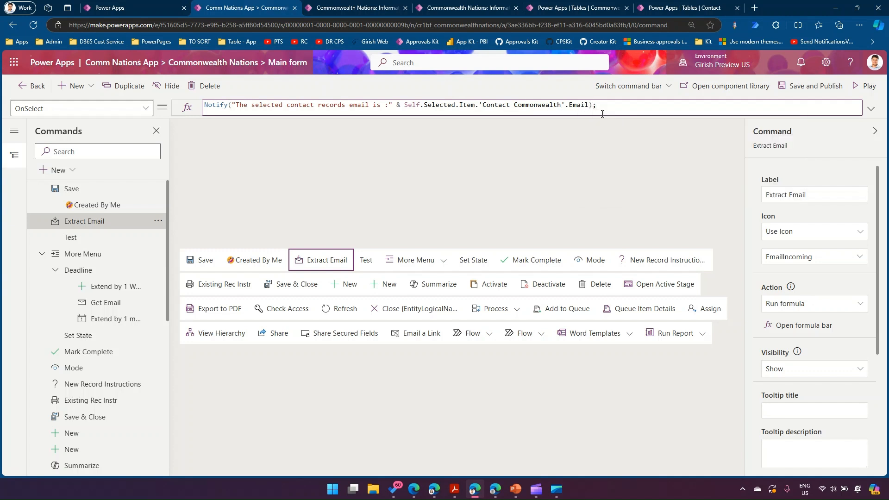